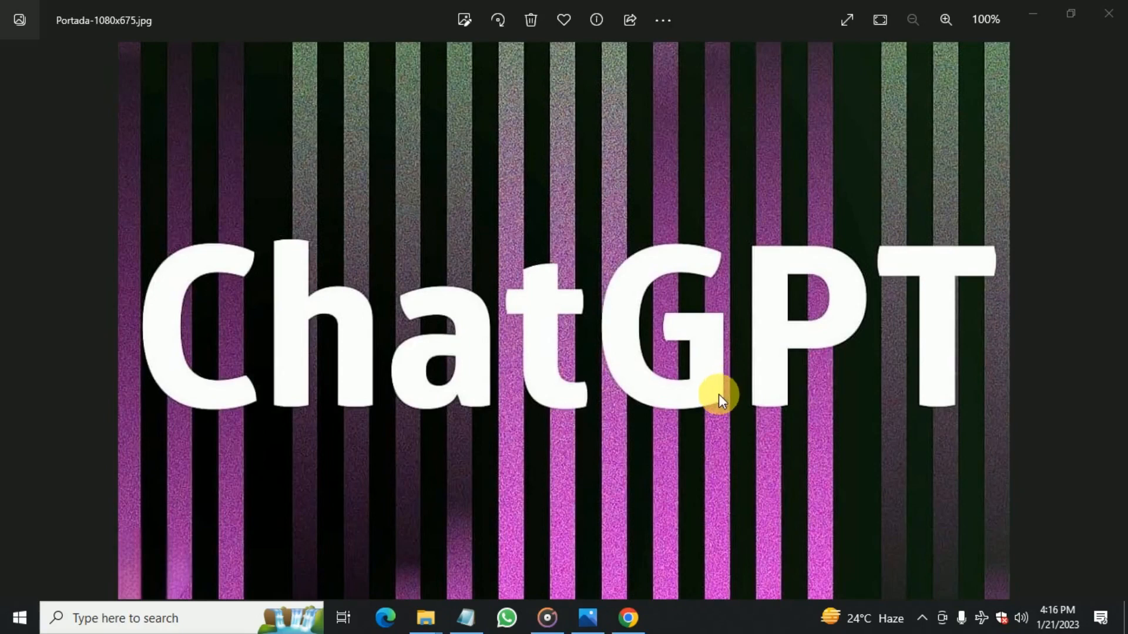
Step: Switch to Chrome, search Google for "chatgpt" and open OpenAI's "ChatGPT: Optimizing Language Models for Dialogue" result in a new tab
click(629, 617)
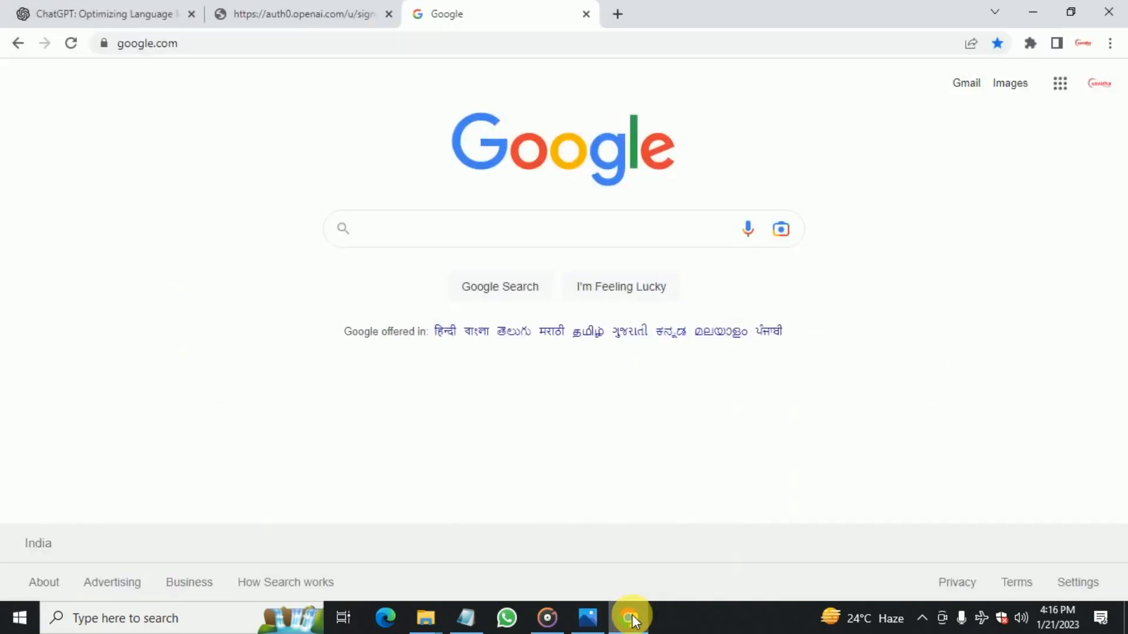
click(400, 226)
text(ch)
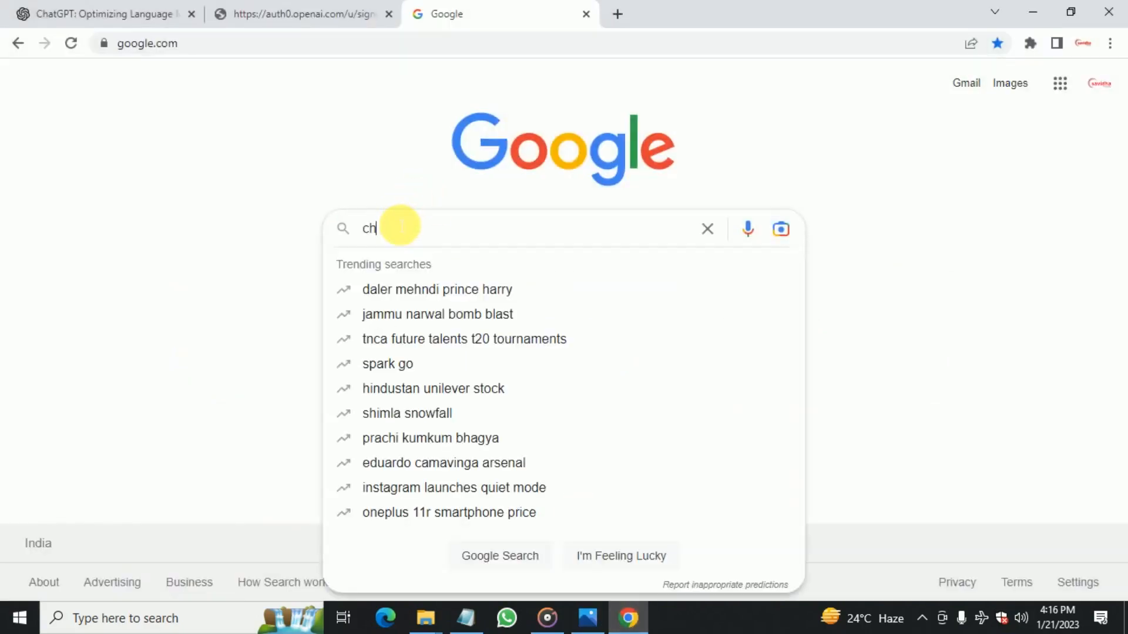
text(atgpt)
key(Return)
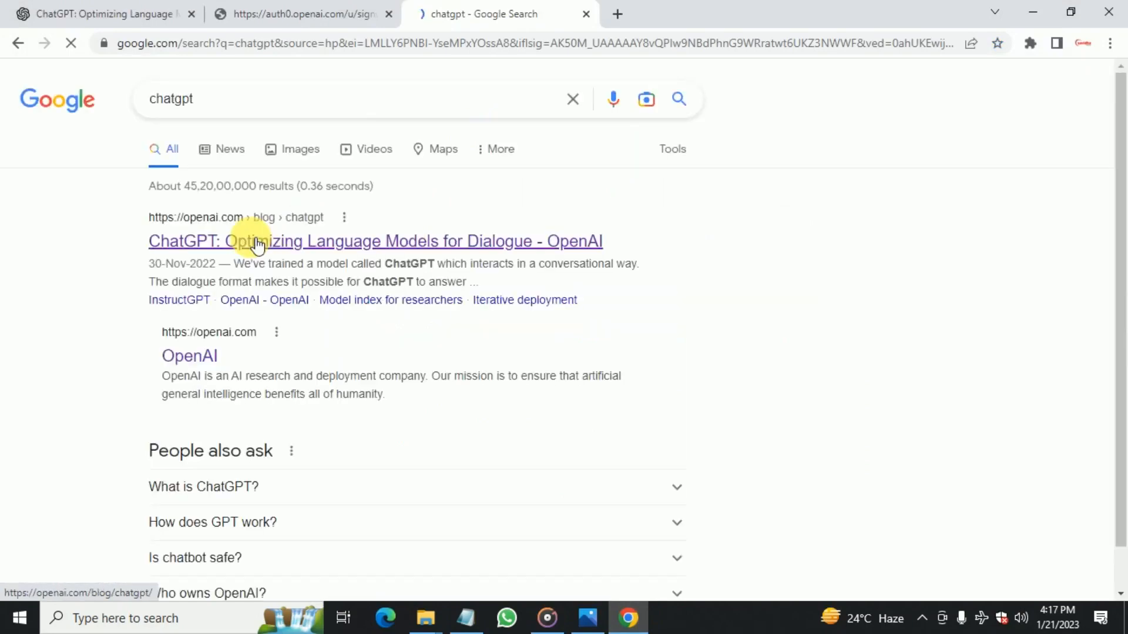
middle_click(358, 251)
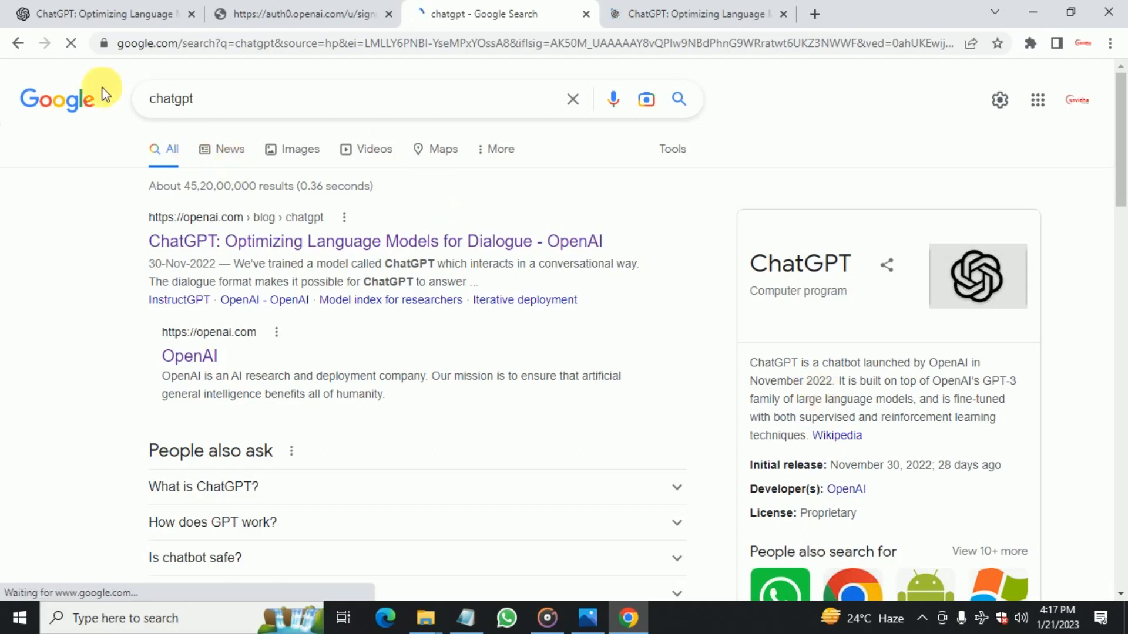
Step: Go from OpenAI's ChatGPT blog page to the account sign-up form, complete its robot check and view the other open sign-up page
click(72, 14)
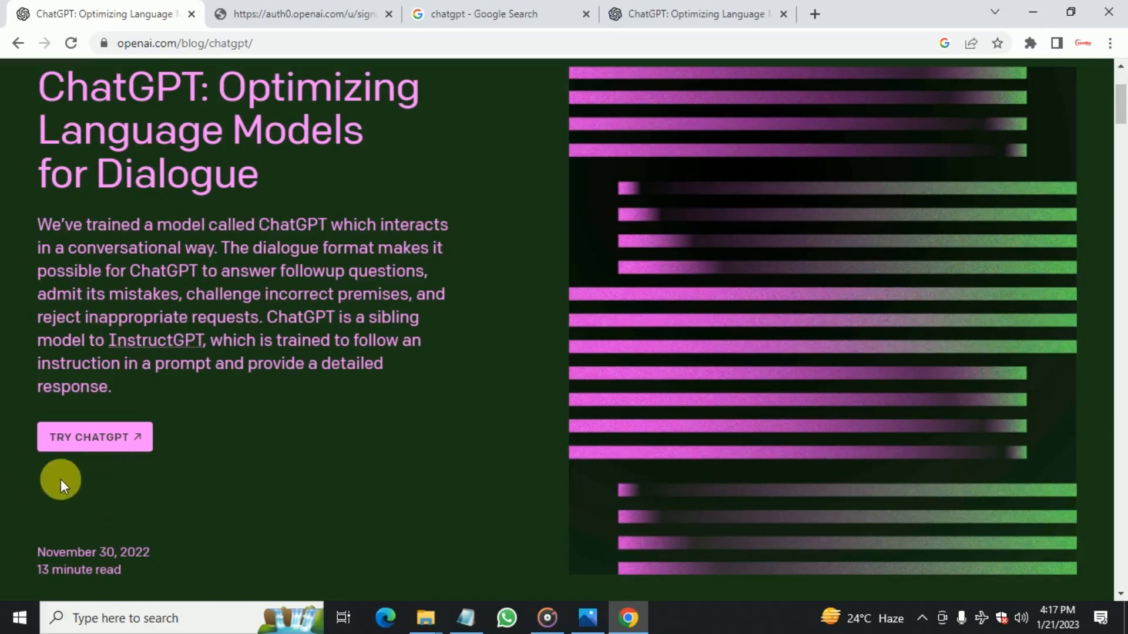
click(120, 450)
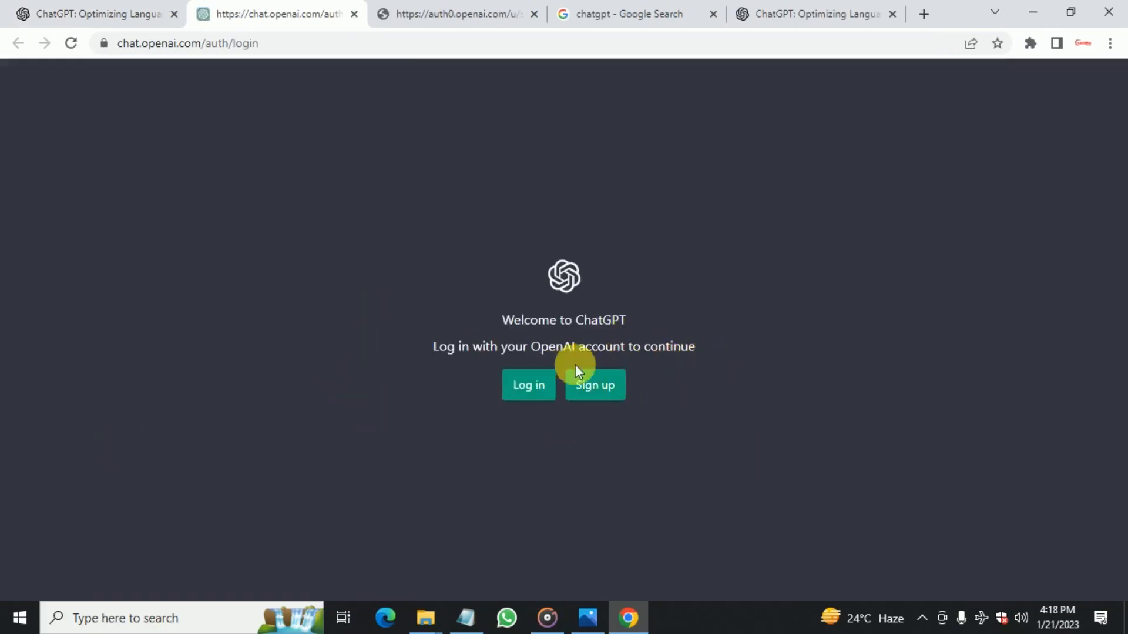
click(594, 388)
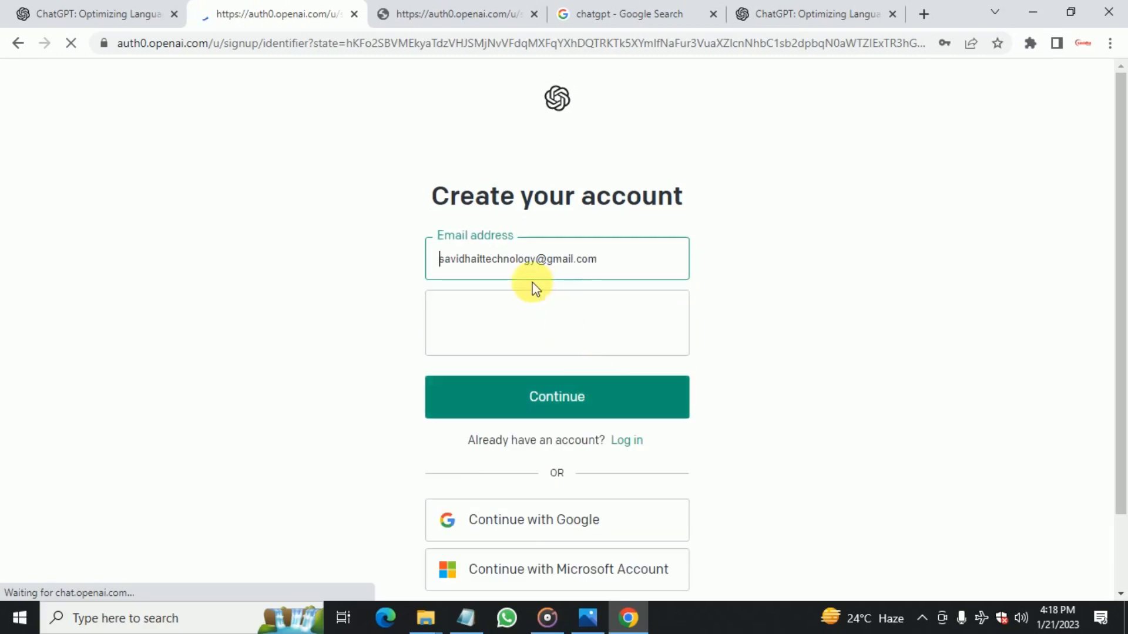
click(448, 335)
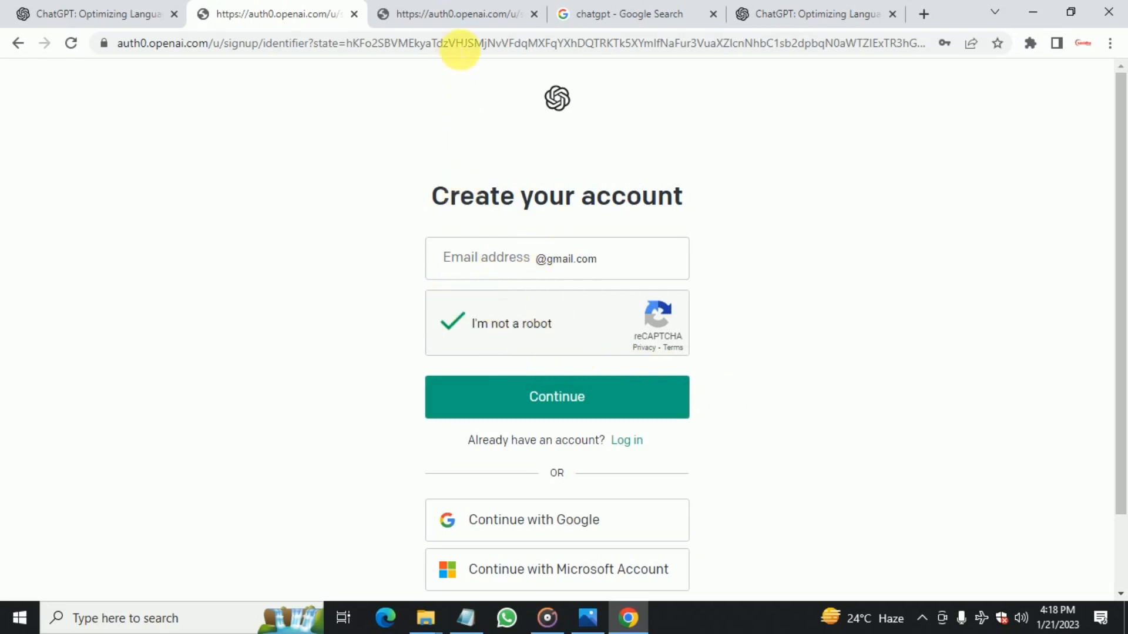
click(441, 14)
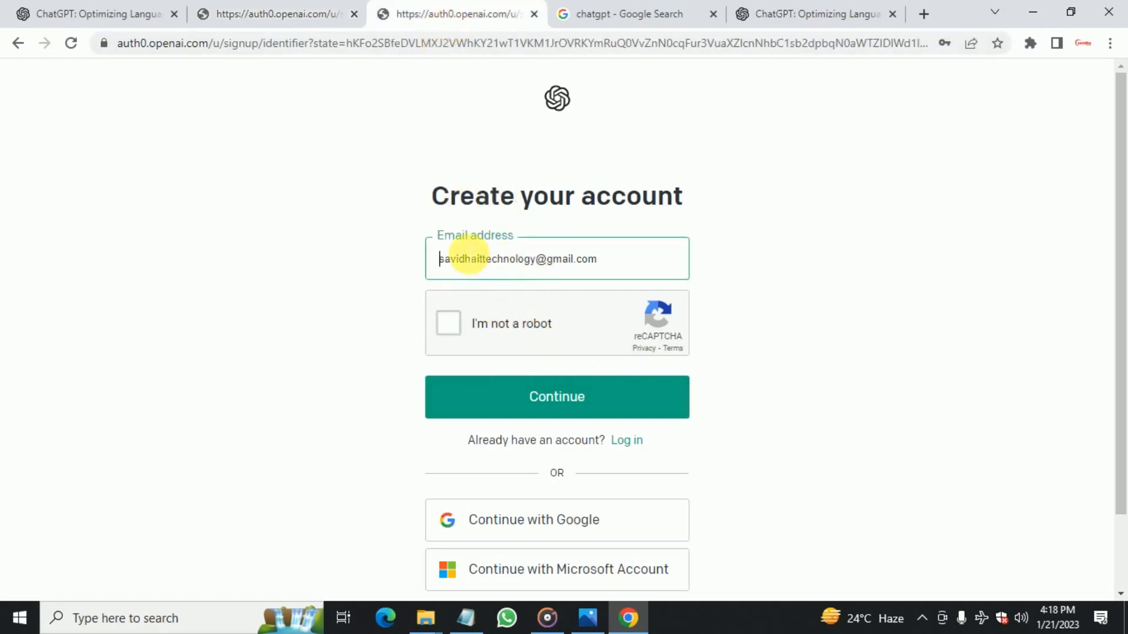
Step: Return to the ChatGPT blog page, launch ChatGPT from it and open the account login form
click(134, 24)
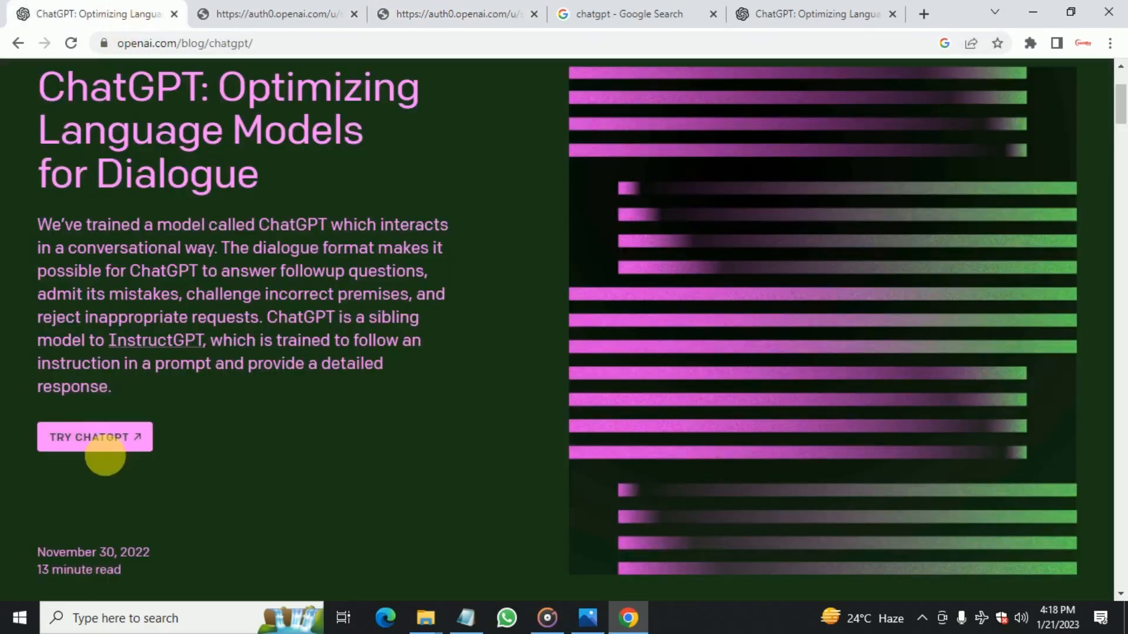
click(100, 442)
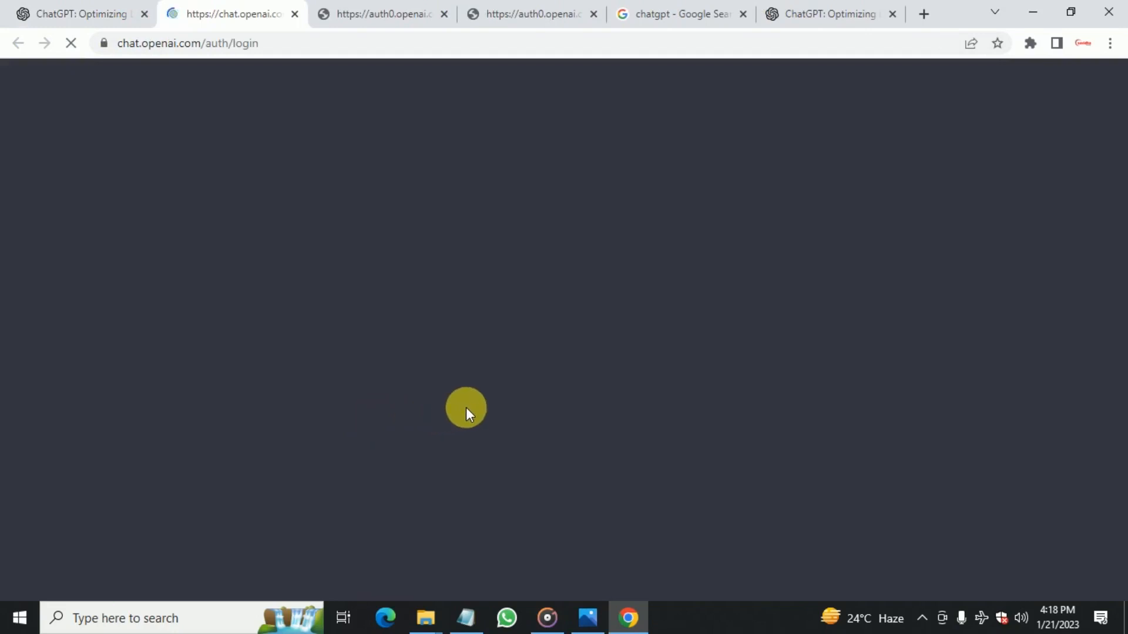
click(515, 388)
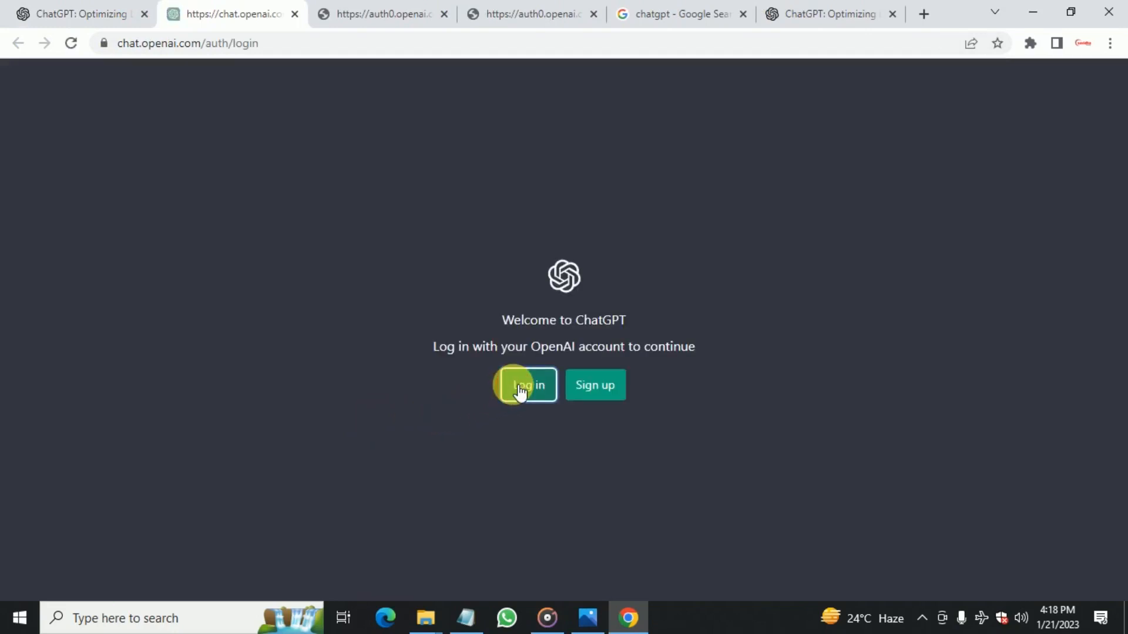
click(539, 398)
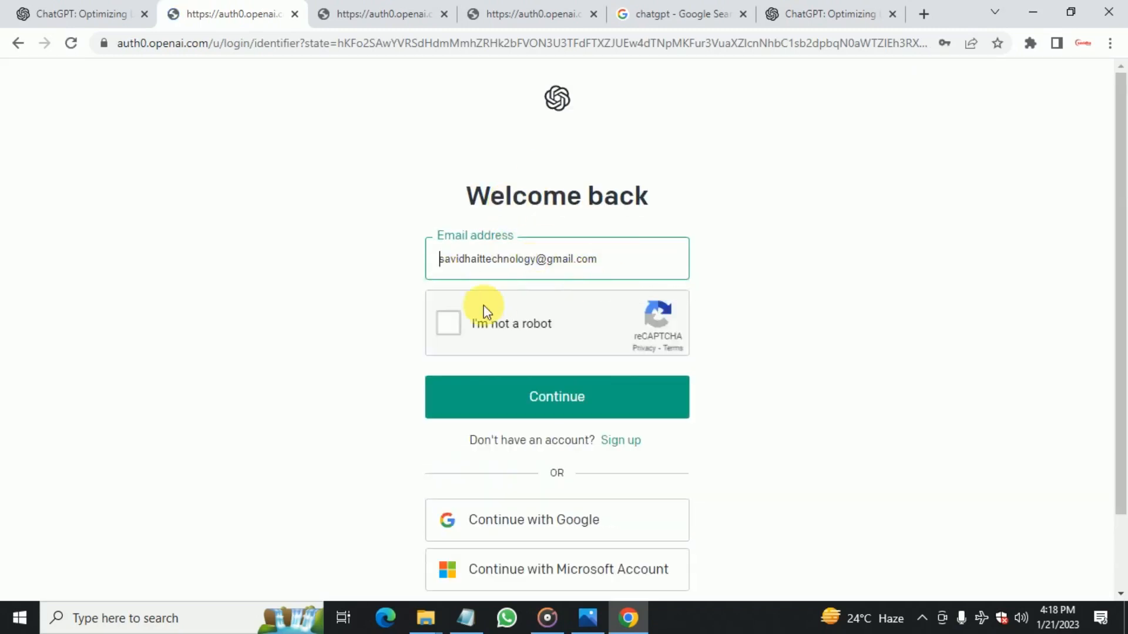
Step: Complete the robot check, fill in the saved account e-mail and log in with the saved account password
click(457, 324)
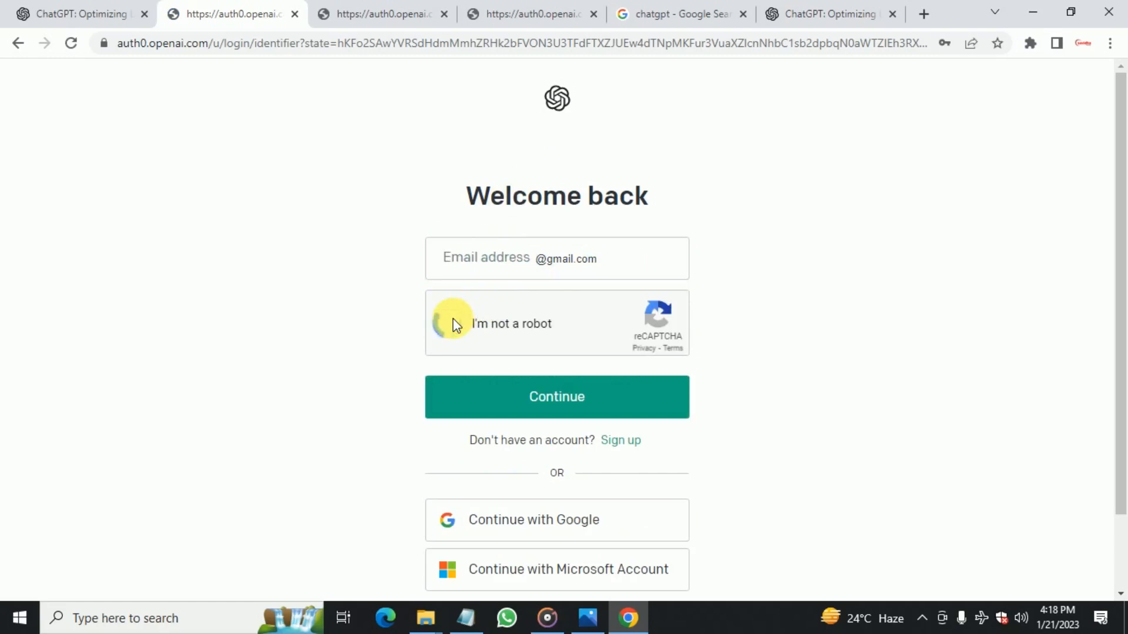
click(493, 255)
click(562, 318)
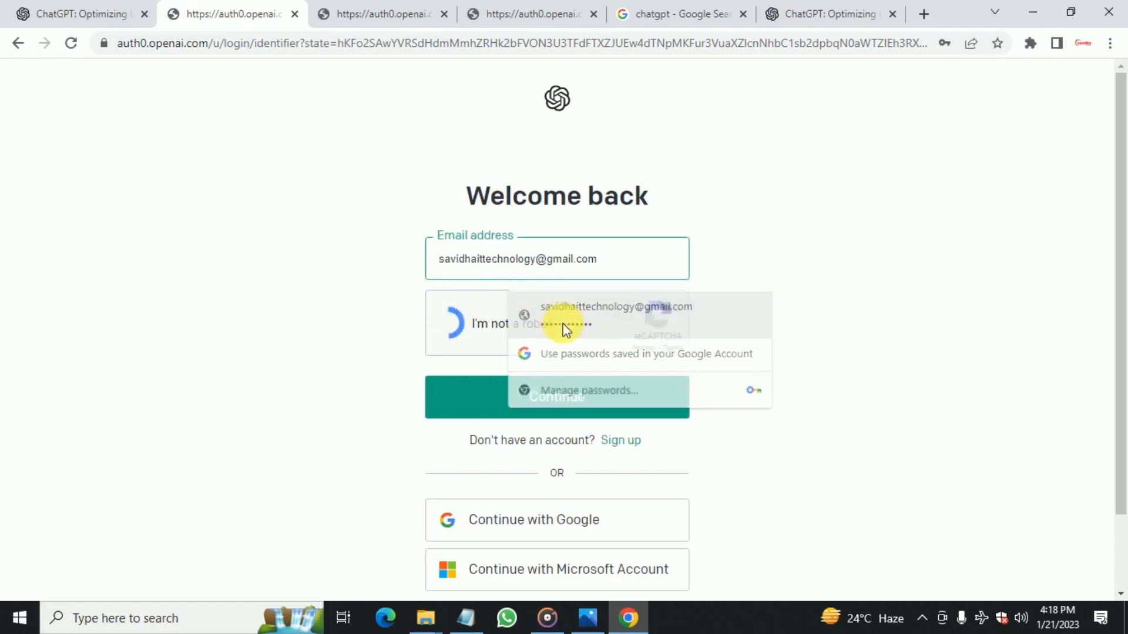
click(524, 398)
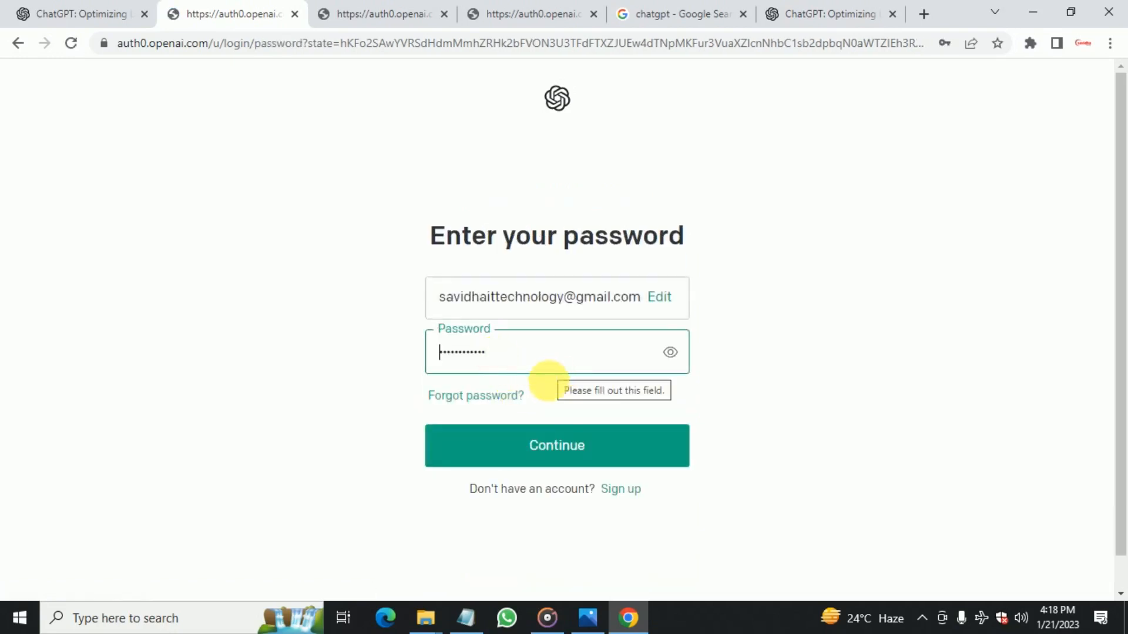
click(535, 440)
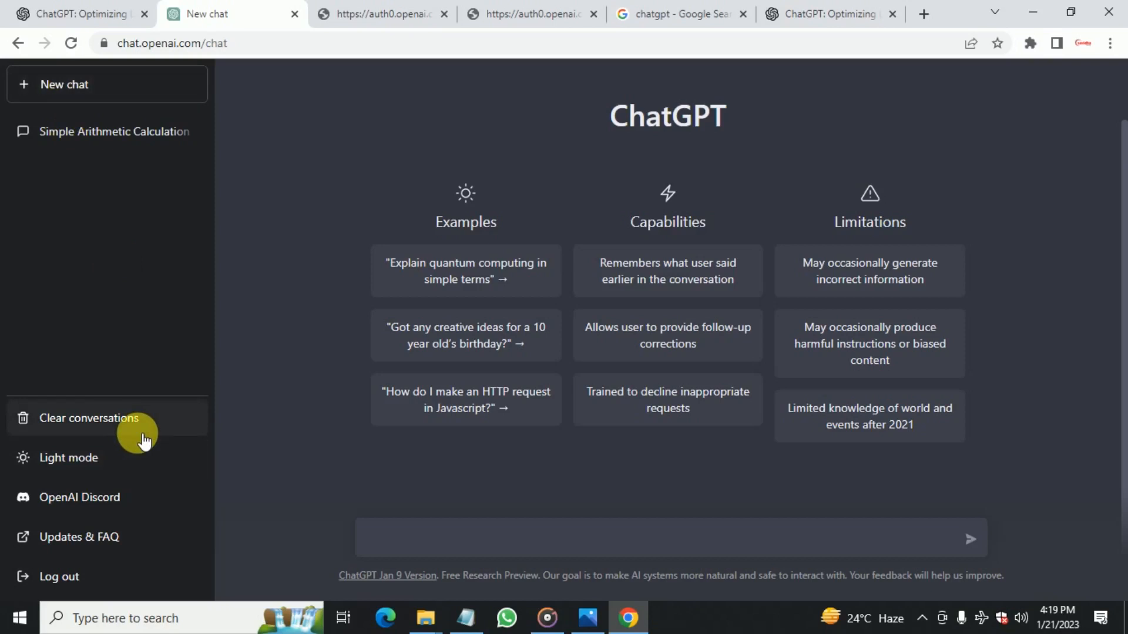
Step: Switch the ChatGPT interface to light mode and back to dark mode
click(113, 475)
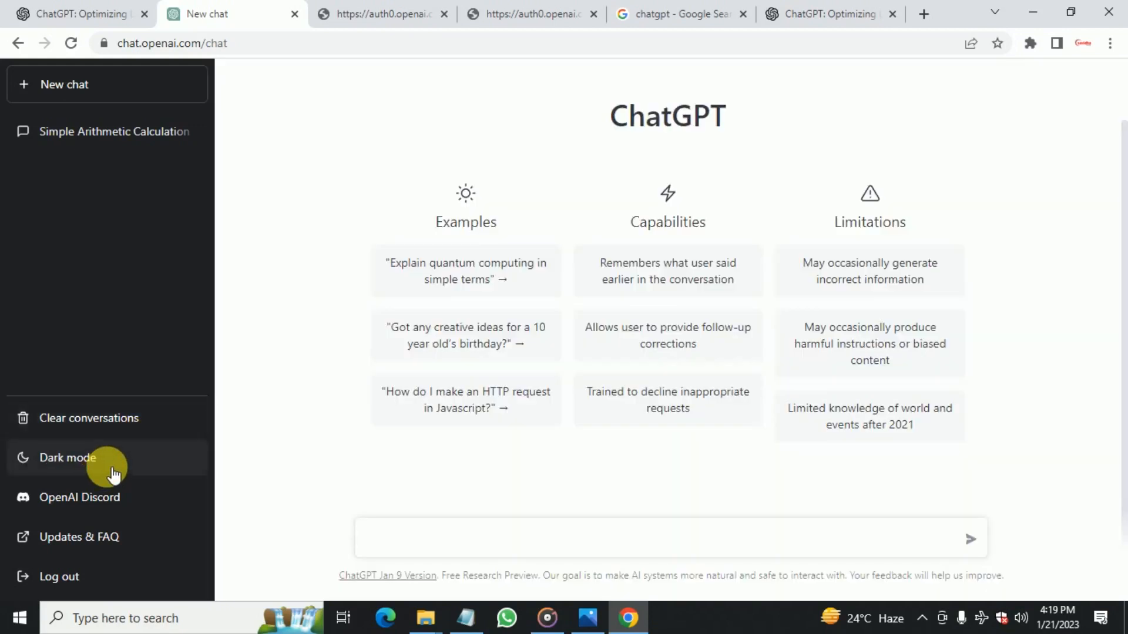
click(113, 474)
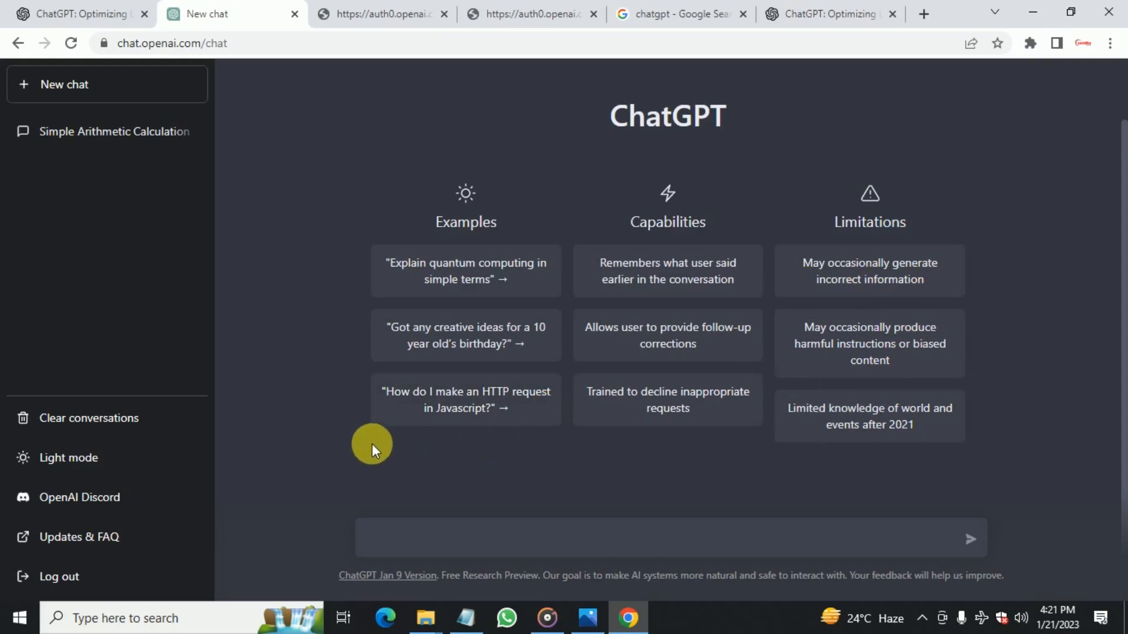
Step: Ask ChatGPT "what is 10*3?" and regenerate the response twice
click(436, 539)
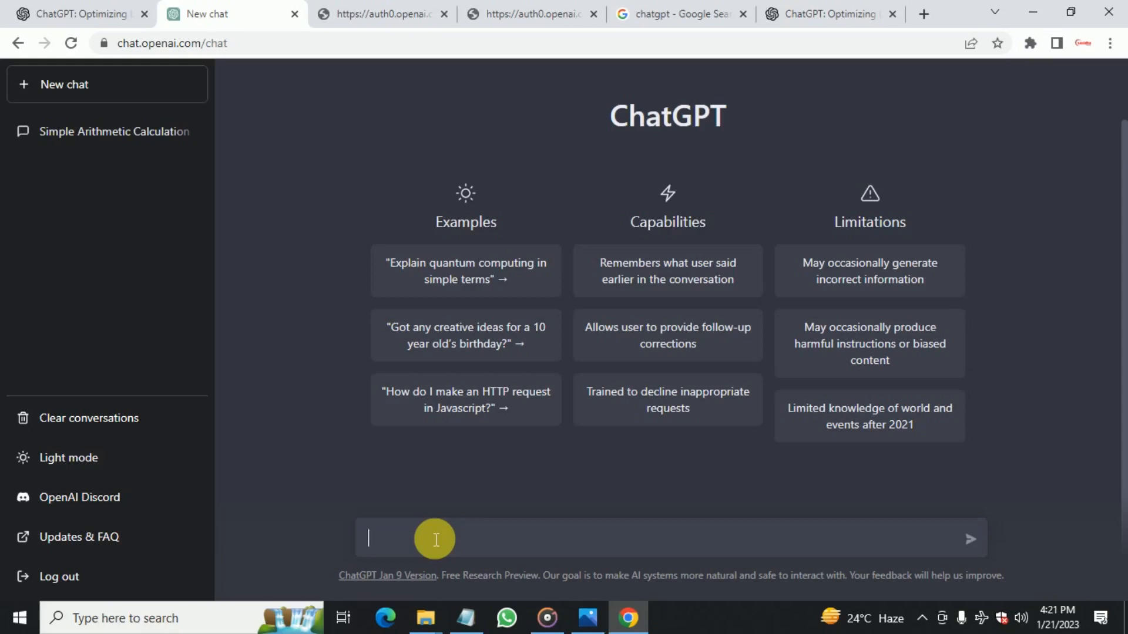
text(what is 10*3?)
key(Return)
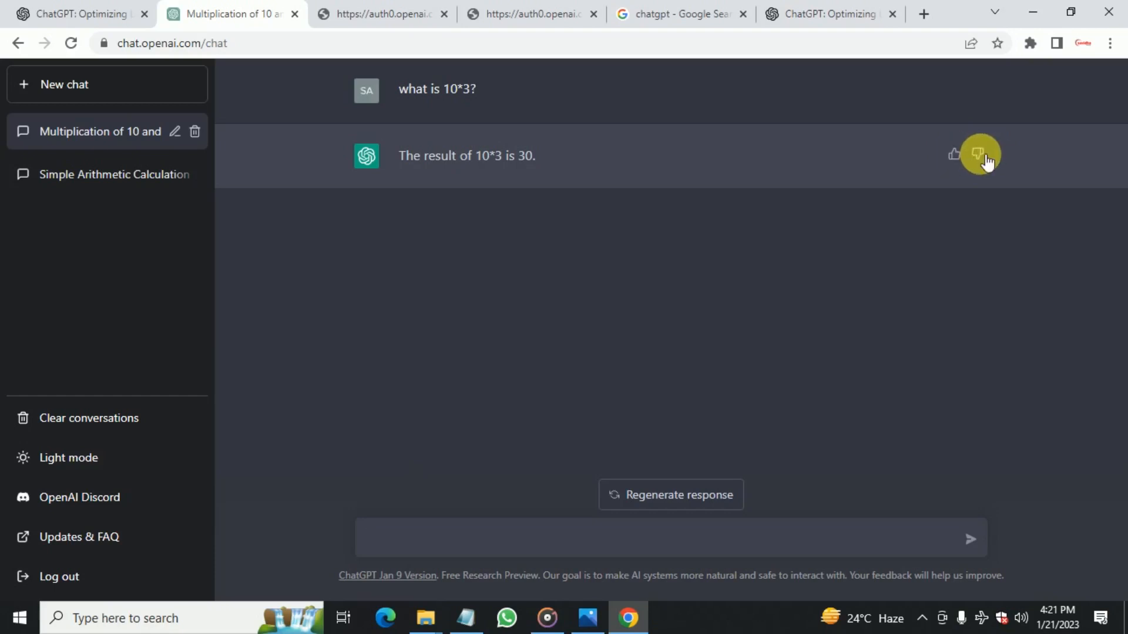
click(710, 497)
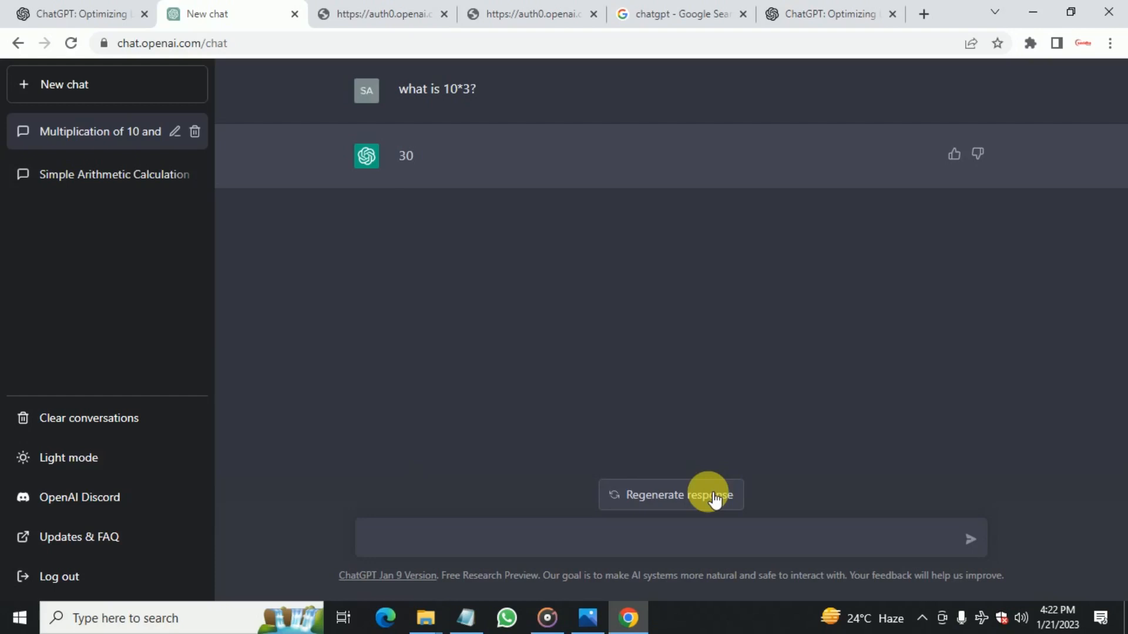
click(714, 499)
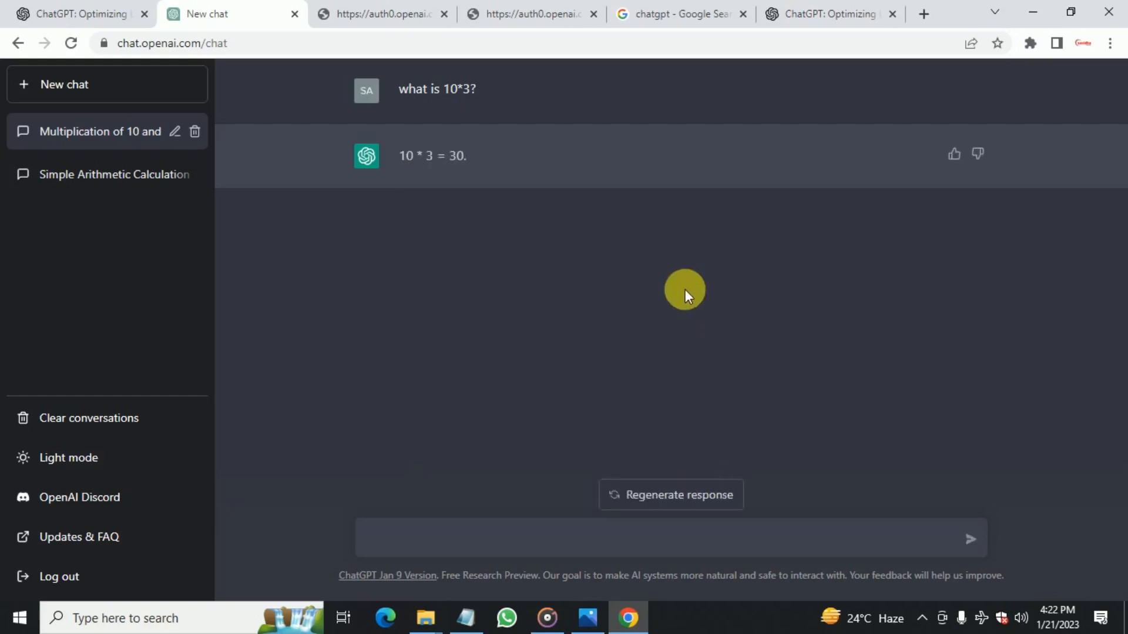
Step: Page back through the earlier versions of the 10*3 answer and return to the third version
mouse_move(425, 183)
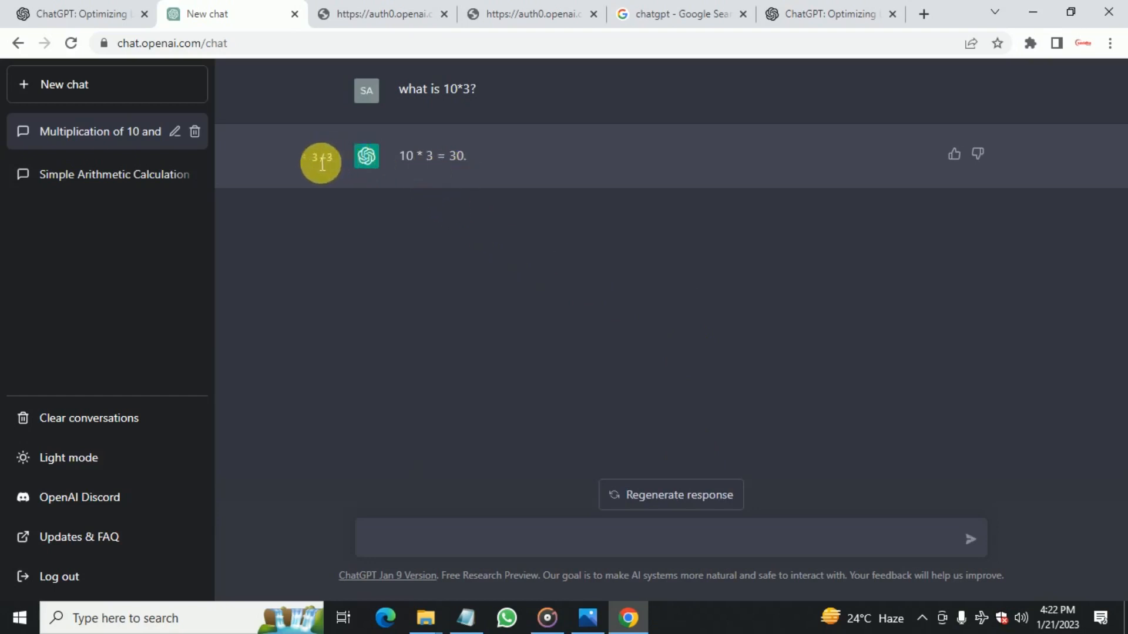
click(305, 158)
click(305, 158)
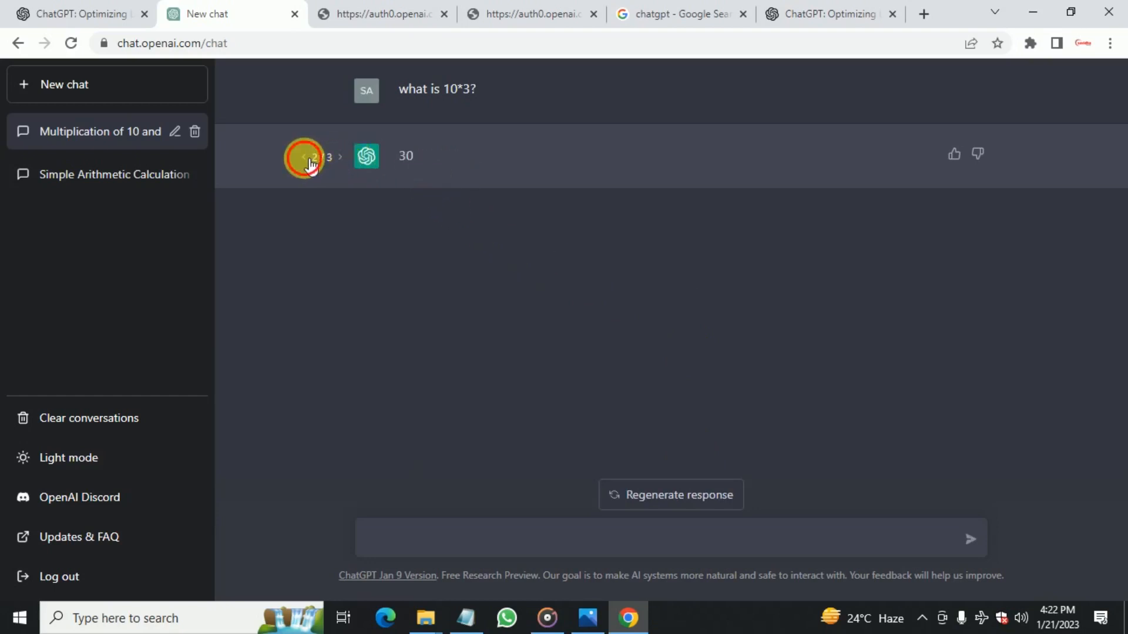
click(341, 160)
click(341, 160)
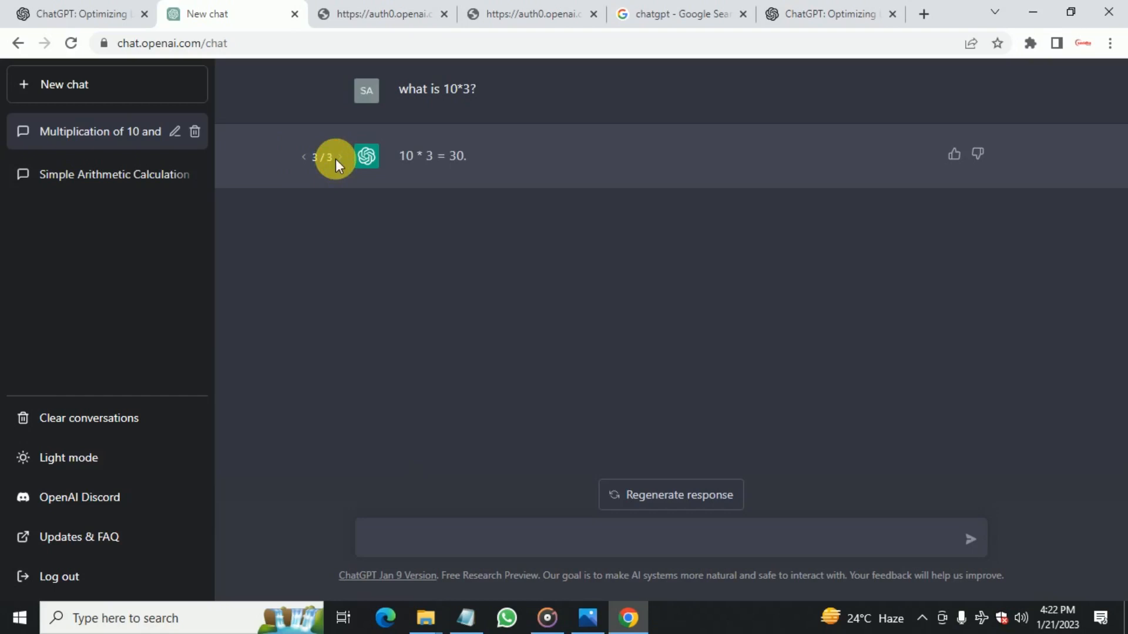
Step: Ask the follow-up question "10-6?" in the same conversation
click(444, 537)
text(10-6)
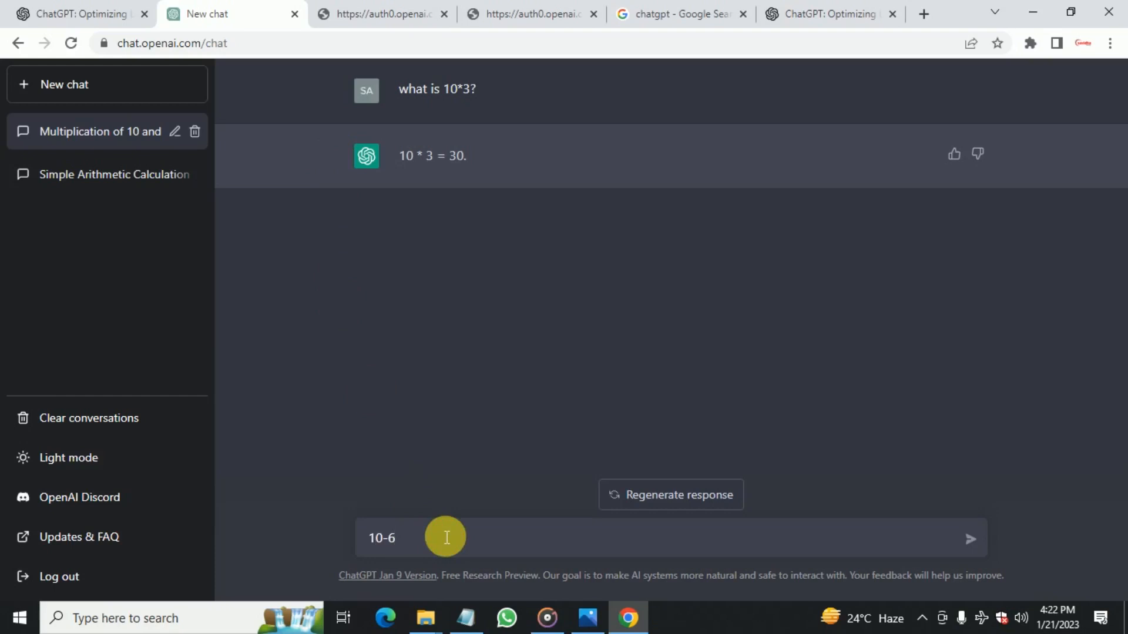
text(?)
key(Return)
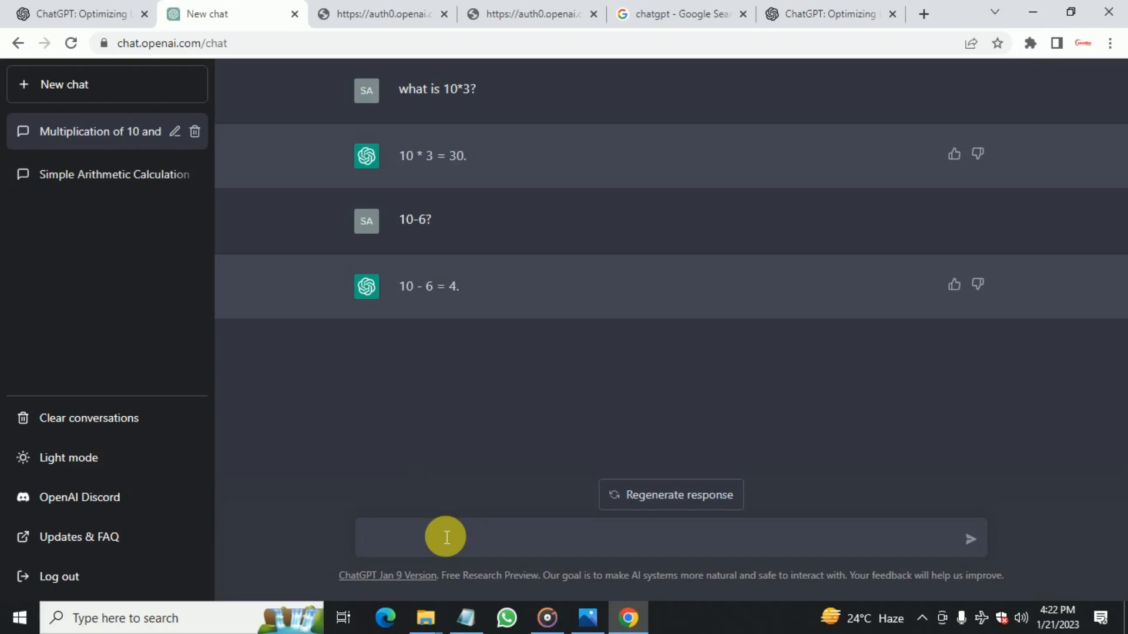
Step: Ask "who is the prime minister of india?" in the same conversation
text(who is the prime ministe)
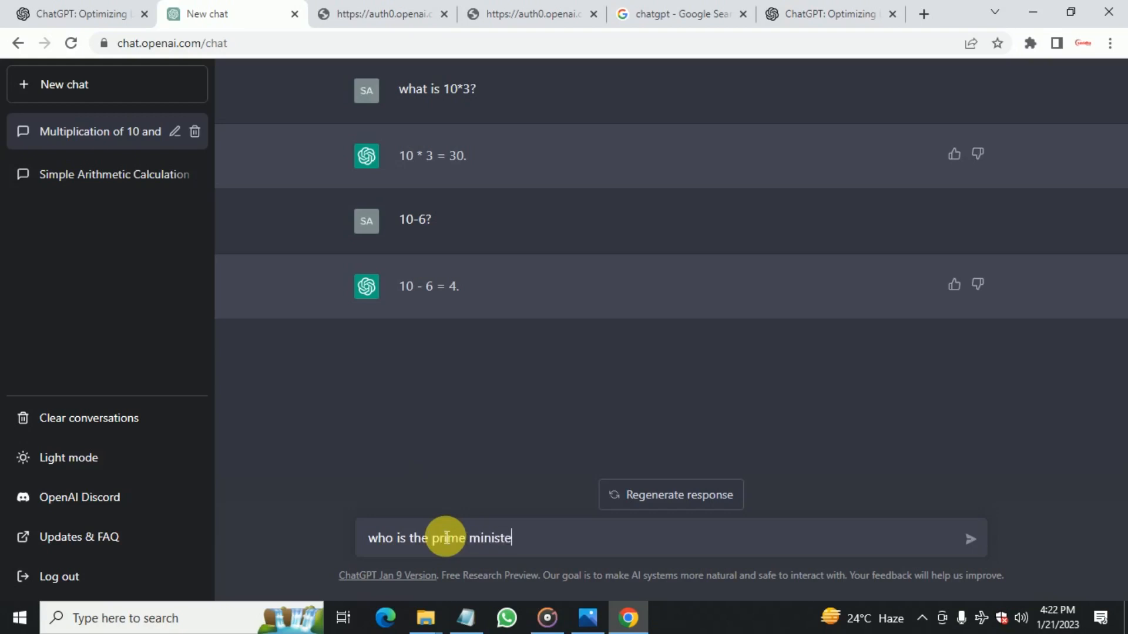
text(r of india?)
key(Return)
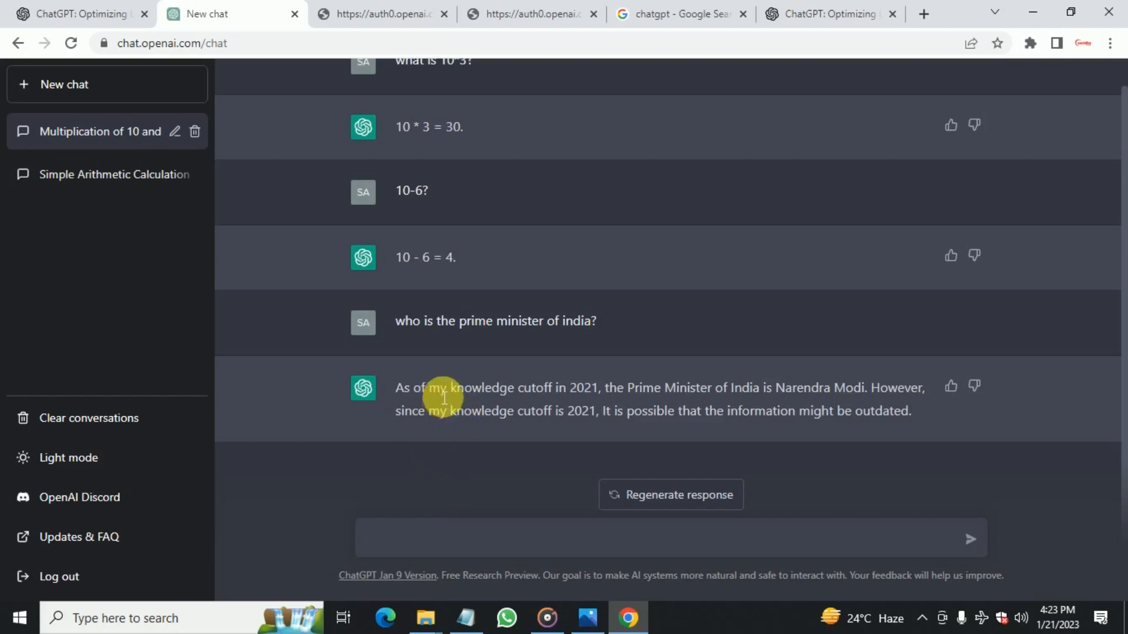
Step: Examine the prime minister answer by highlighting its statements on the knowledge cutoff, the office holder and possibly outdated information
drag(427, 389, 611, 397)
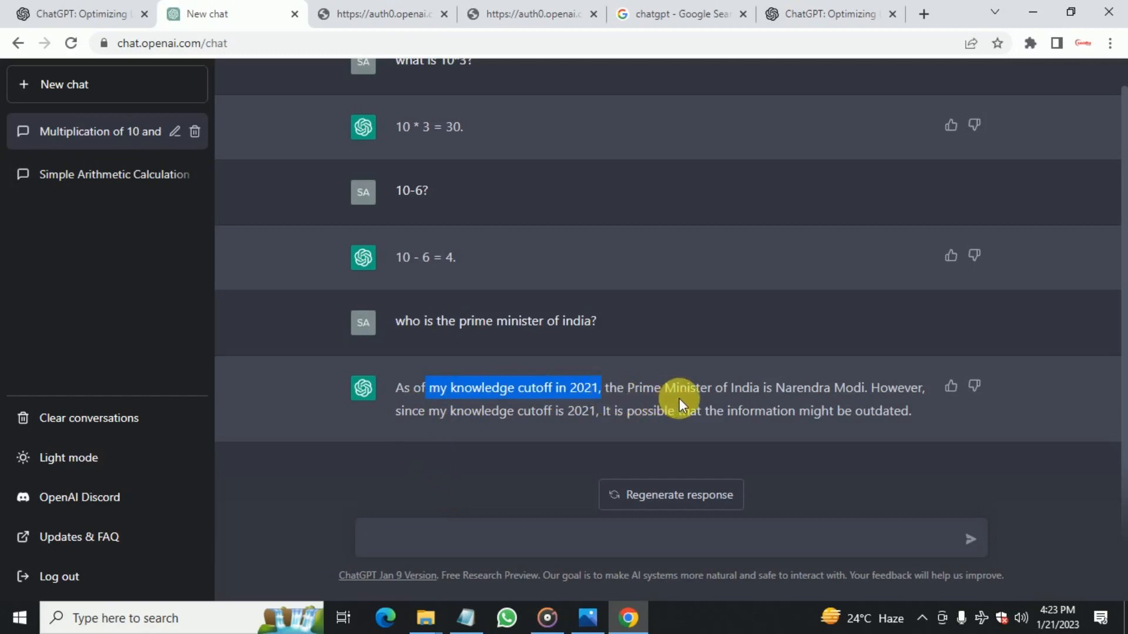
click(753, 395)
drag(676, 394, 817, 392)
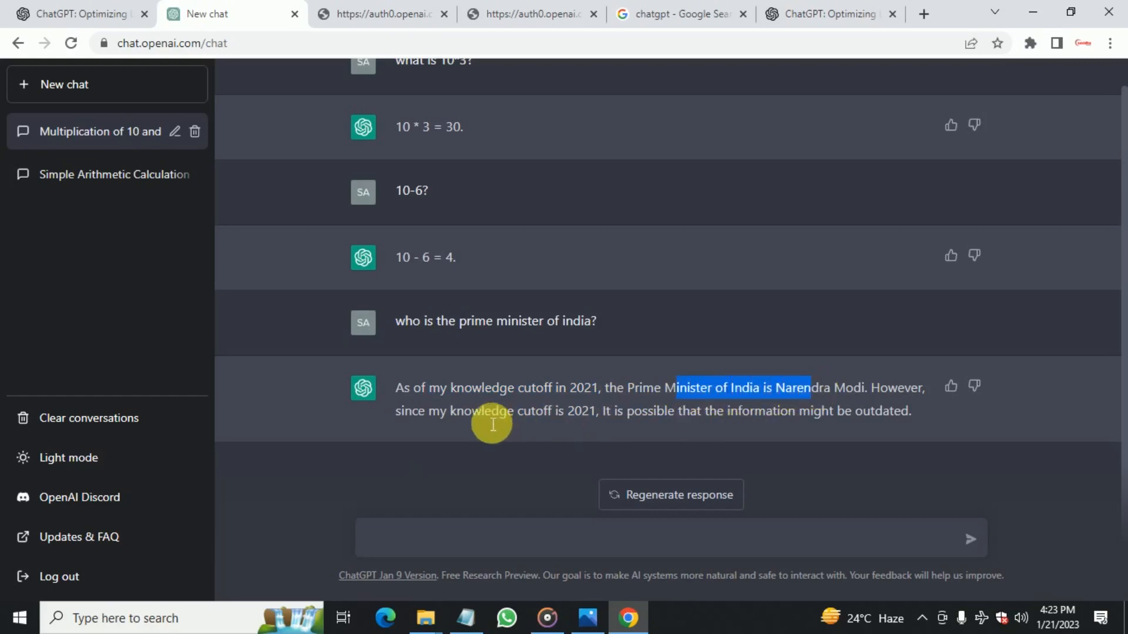
drag(485, 422, 604, 423)
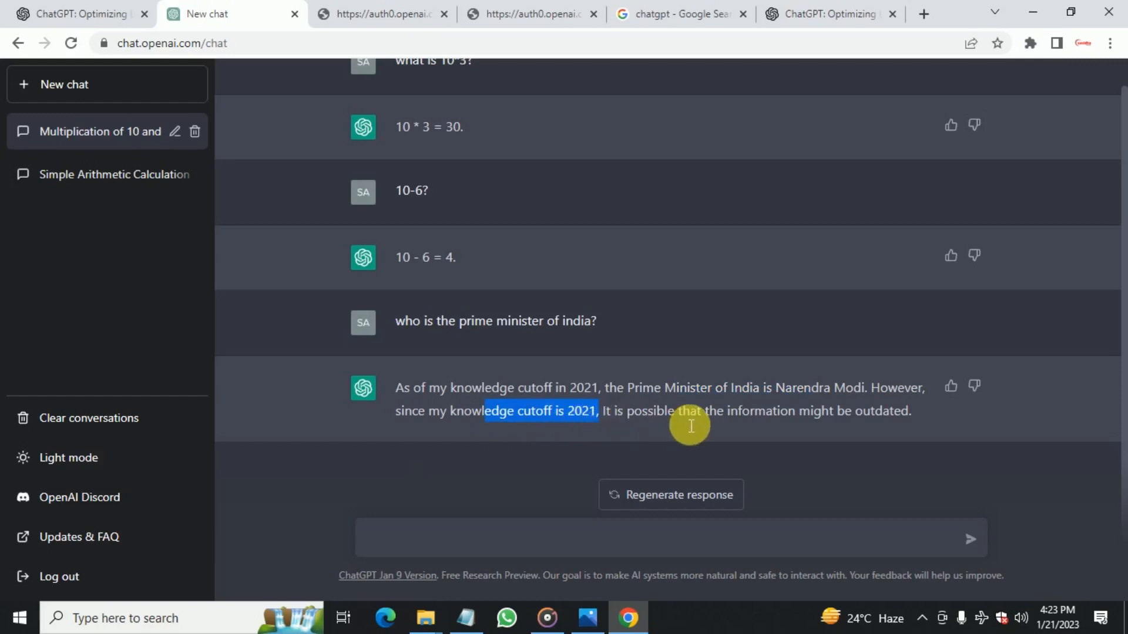
drag(681, 422, 859, 416)
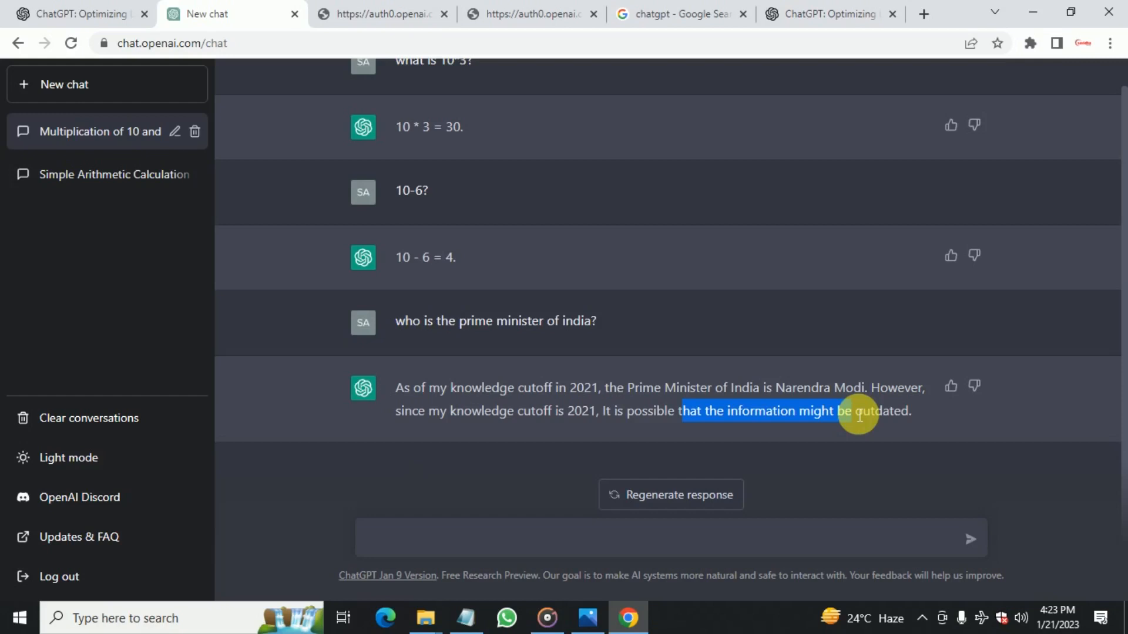
Step: Ask "what is the date today?" in the same conversation, followed by the question "time?"
click(506, 544)
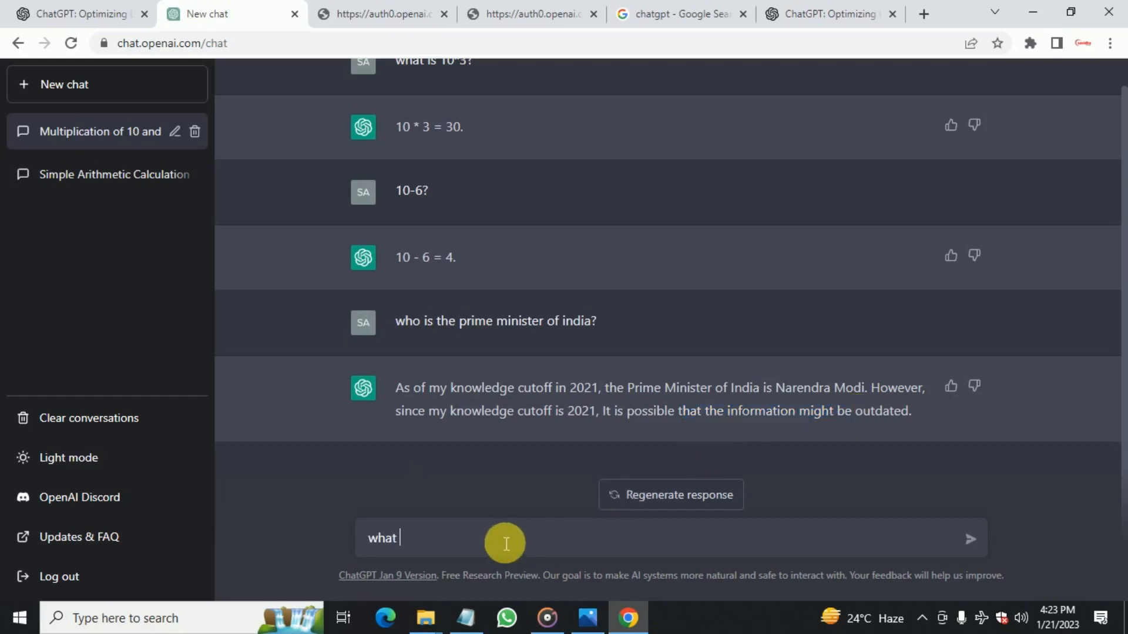
text(what is the date today?)
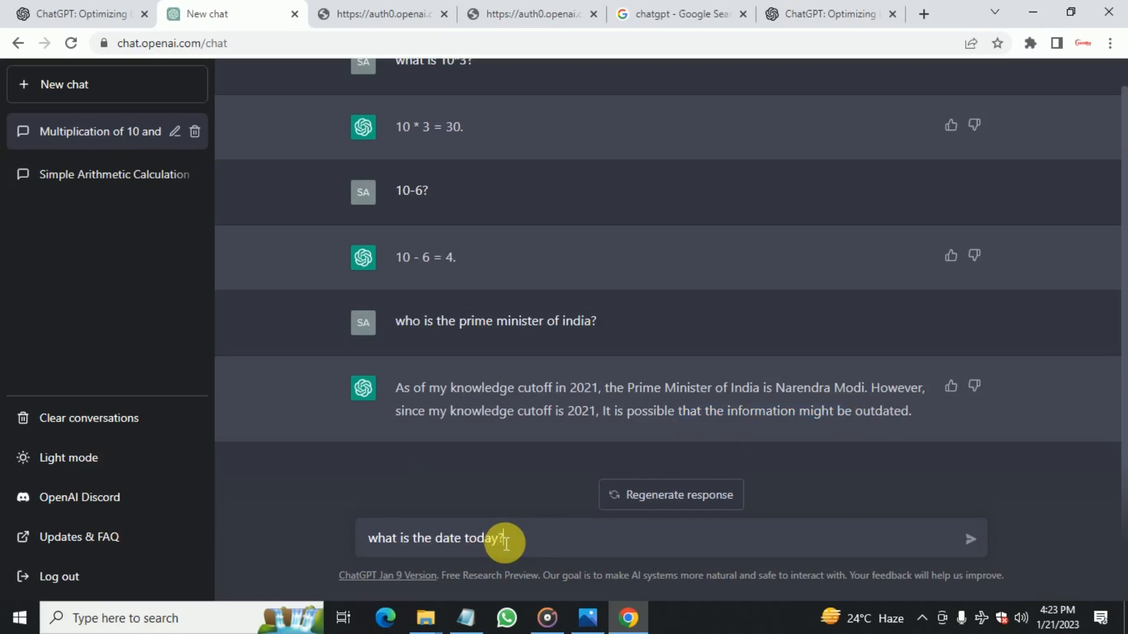
key(Return)
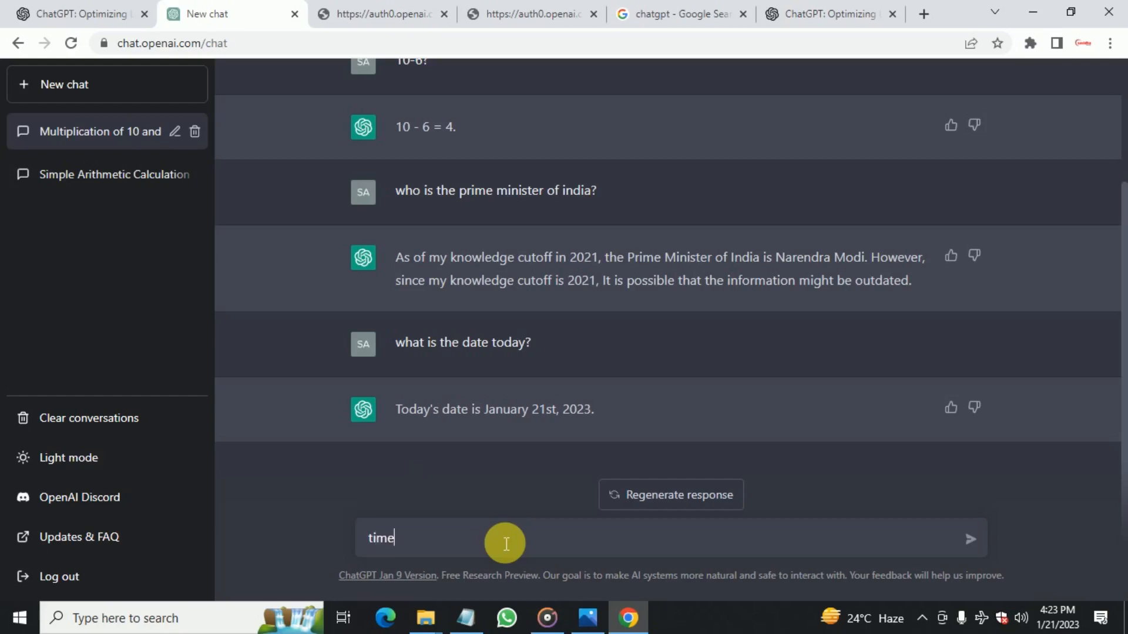
key(Return)
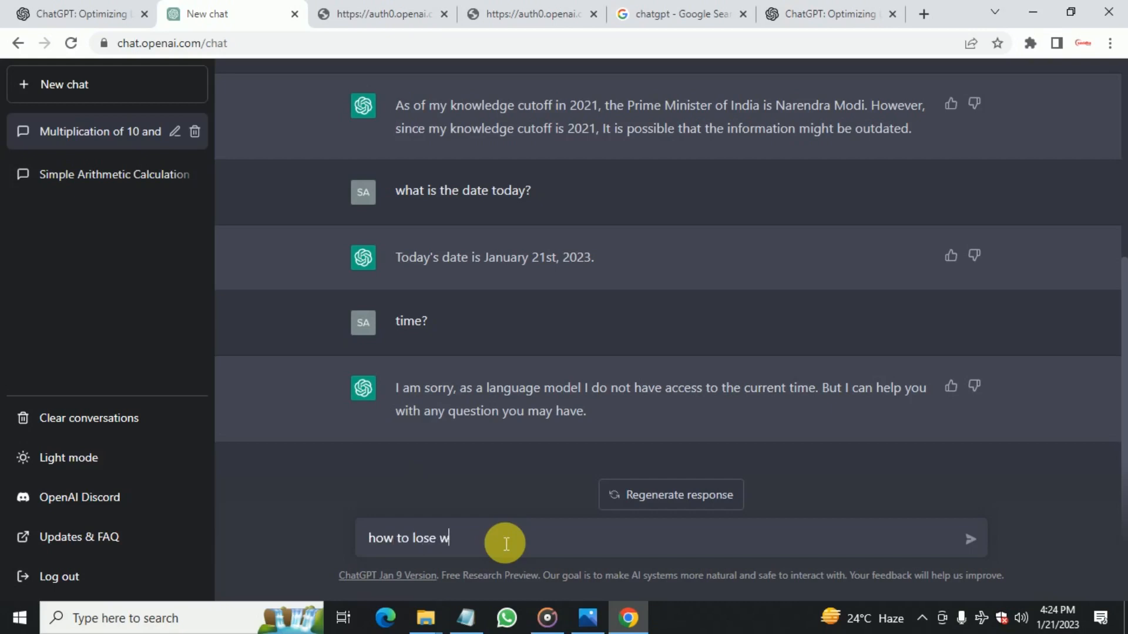
Step: Ask "how to lose weight?" and follow up with "what i have to do for first point, please explain?"
text(ght?)
key(Return)
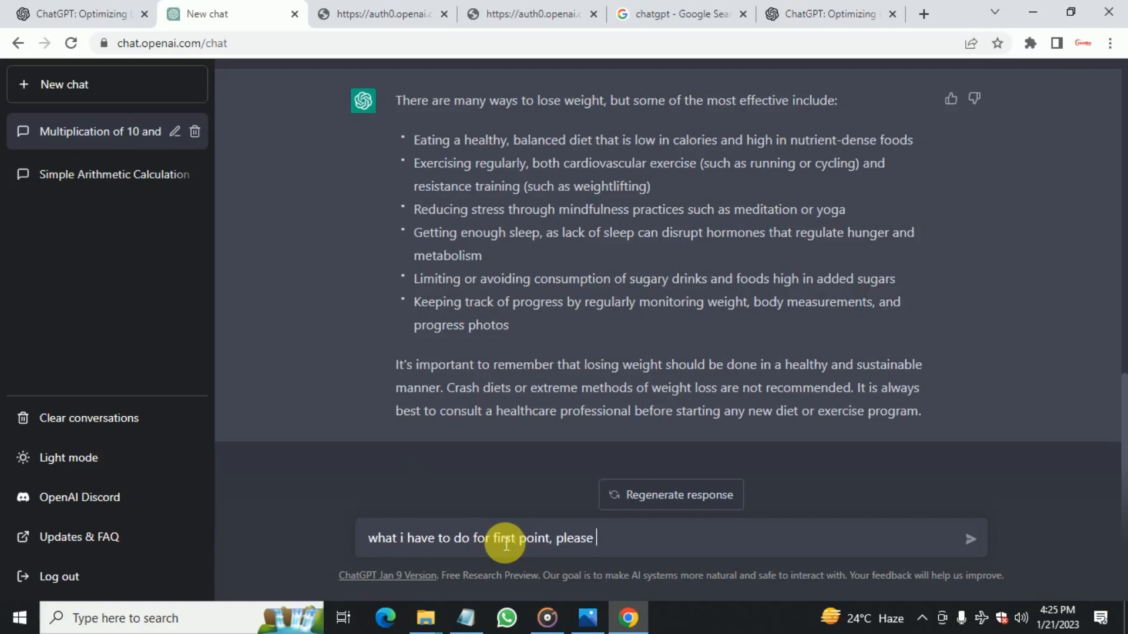
text(xplain?)
key(Return)
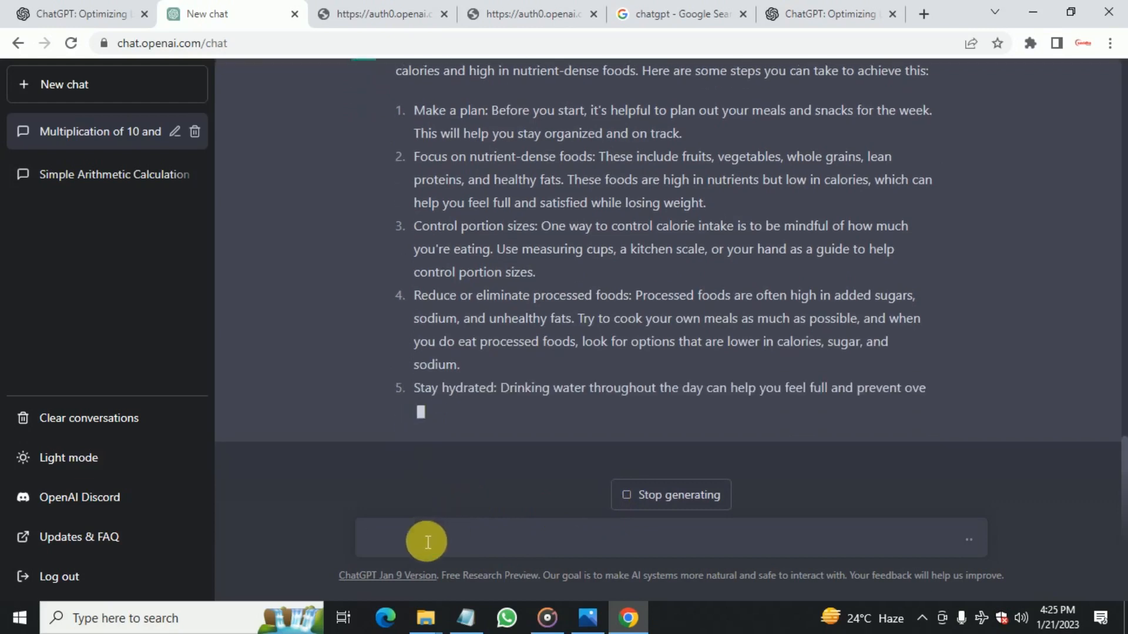
Step: Send the message "I want to organize a party tonight for birthday?" in the same conversation
text(I)
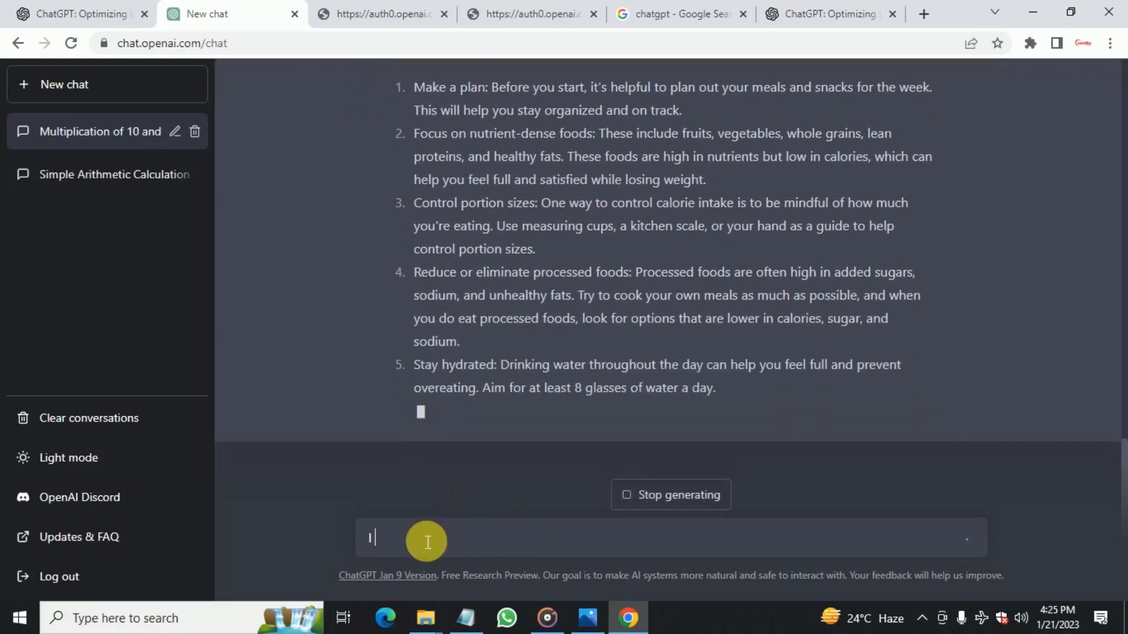
text( want )
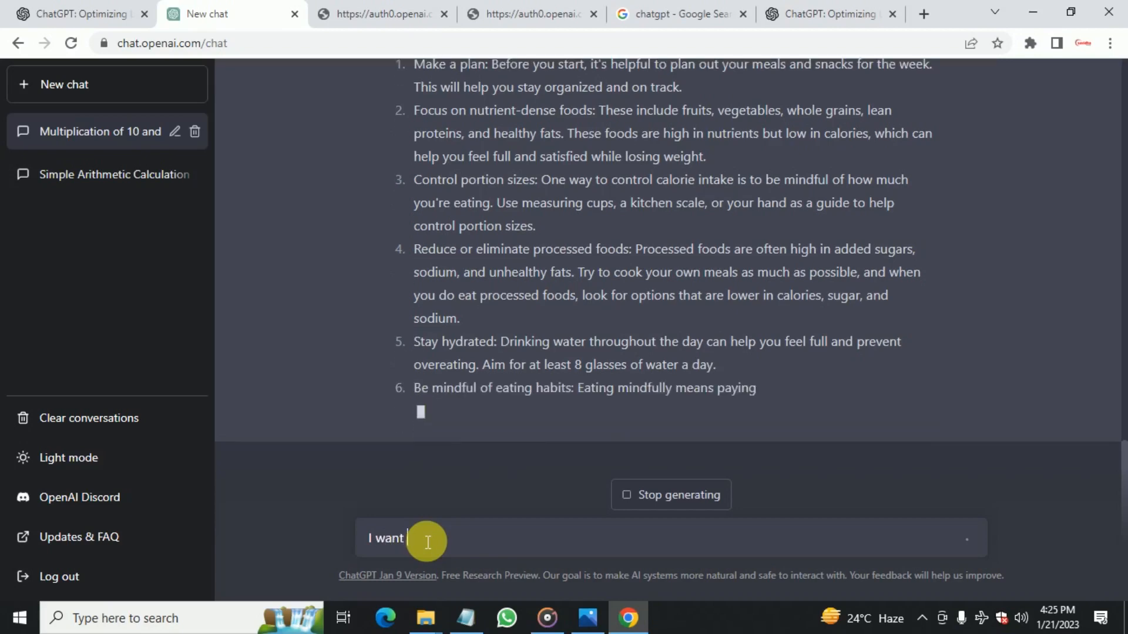
text(to grganize a)
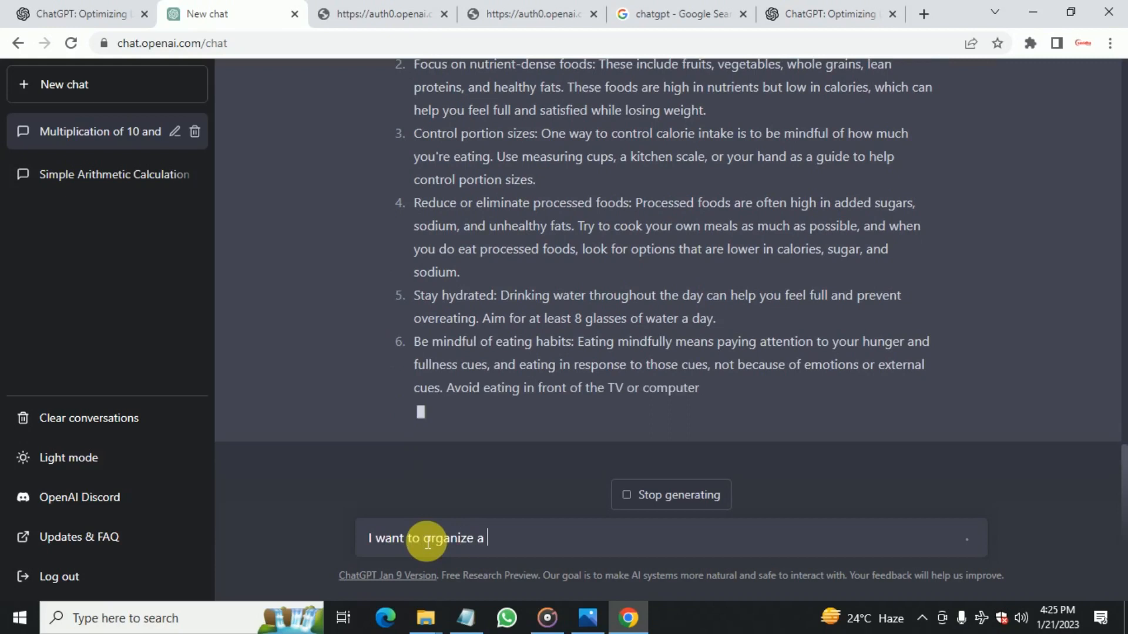
text( party to)
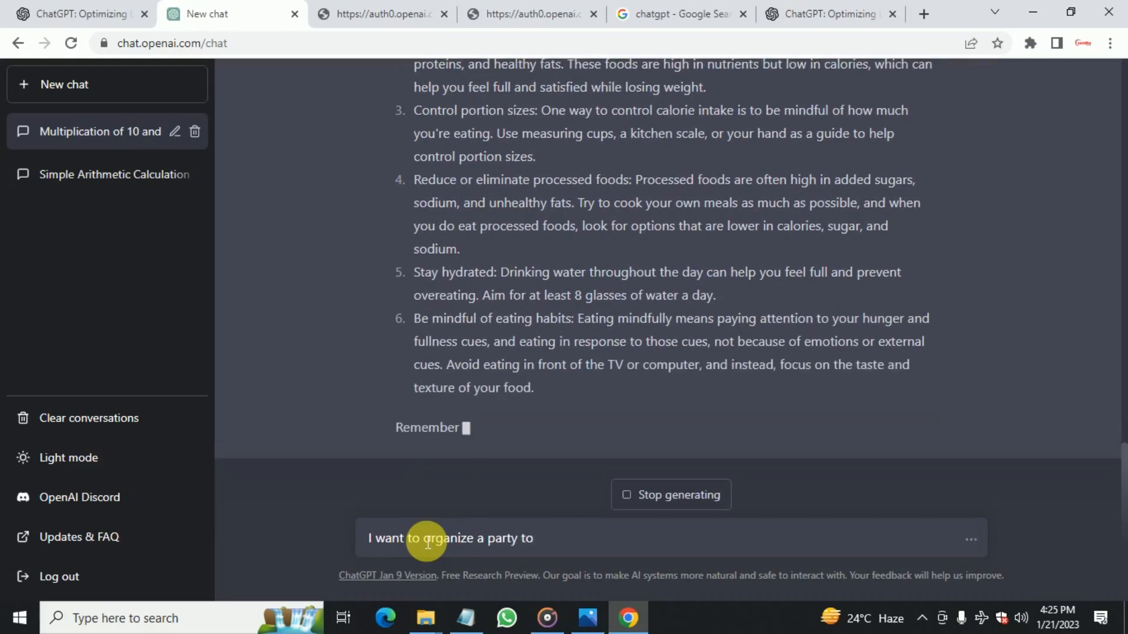
text(night for bir)
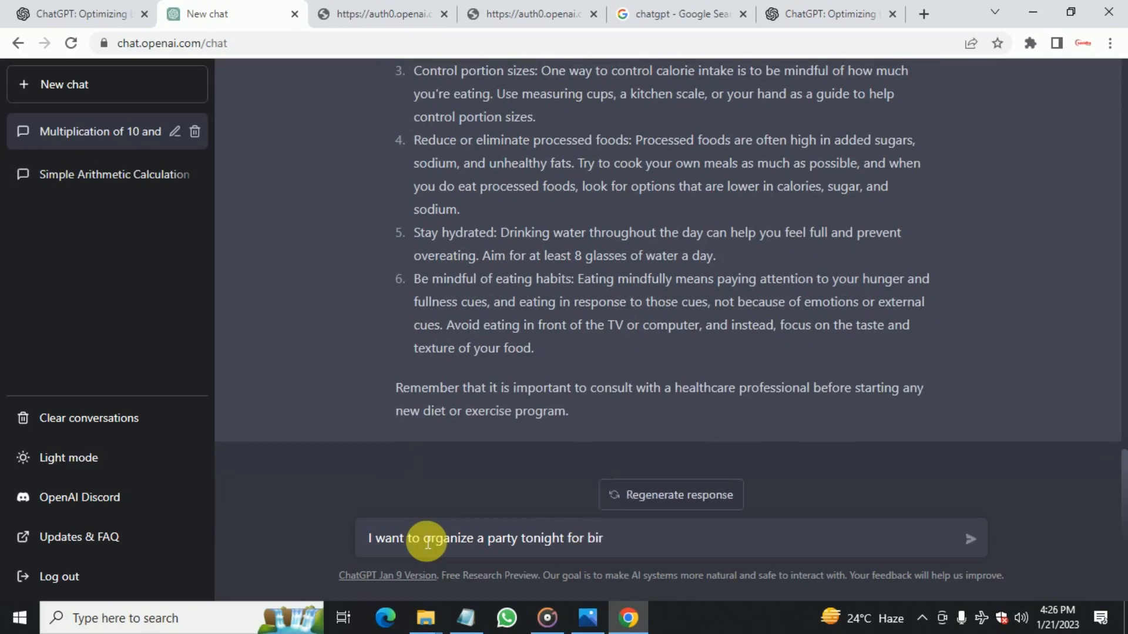
text(thday?)
key(Return)
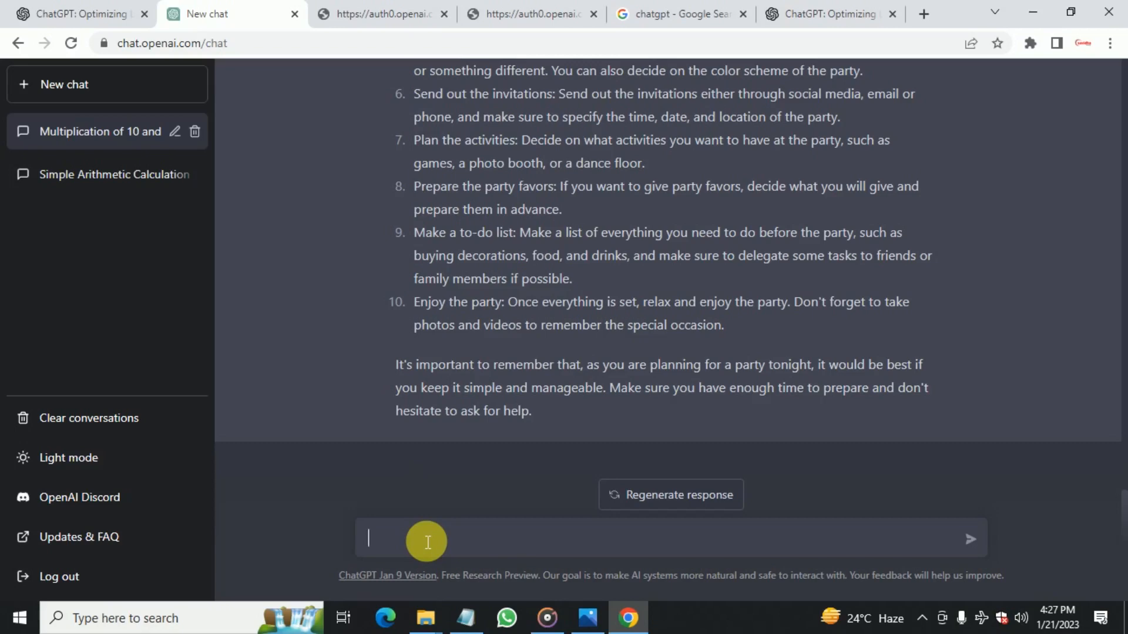
Step: Send the request "write a easy for me on diwali" in the same conversation
text(write a easy for me on di)
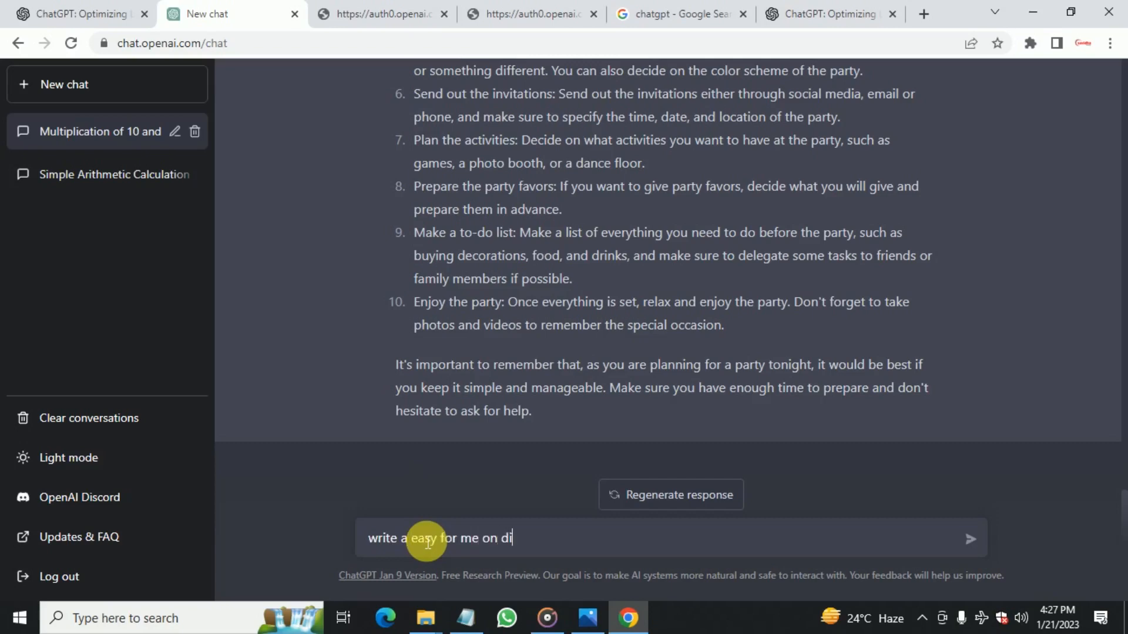
text(wali)
key(Return)
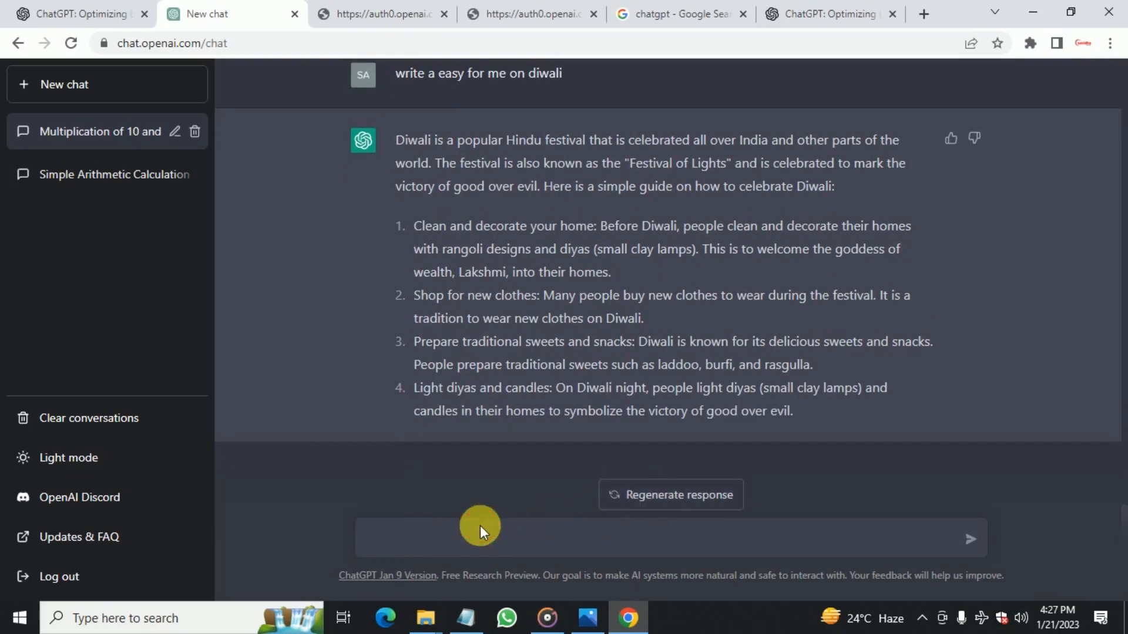
Step: Ask "what is RAM" in the same conversation
click(493, 540)
text(what is RA)
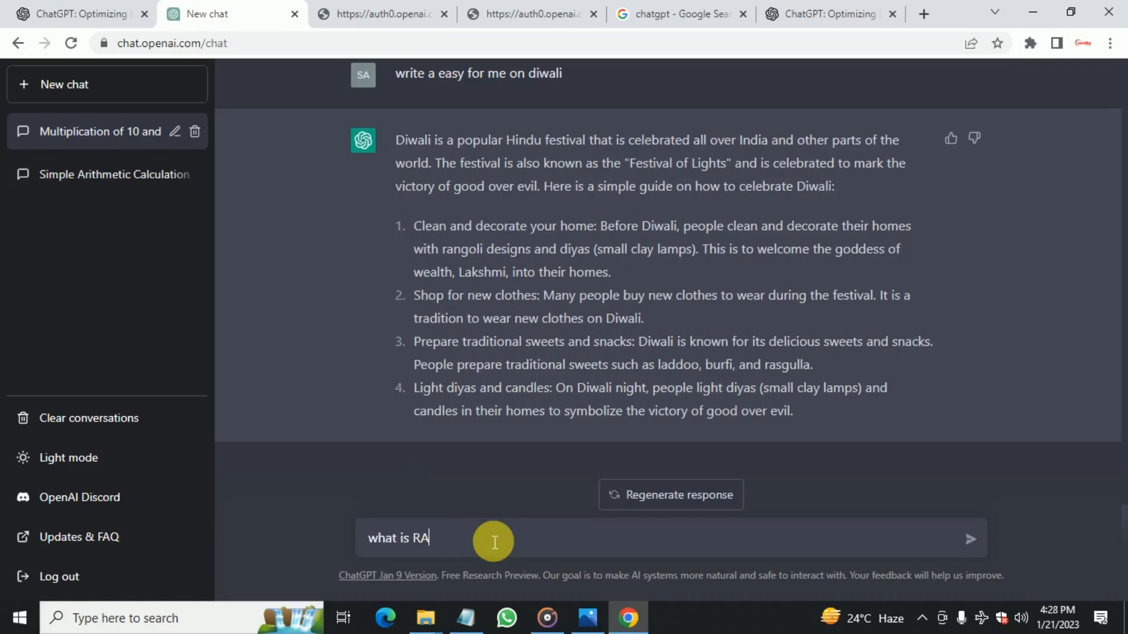
text(M)
key(Return)
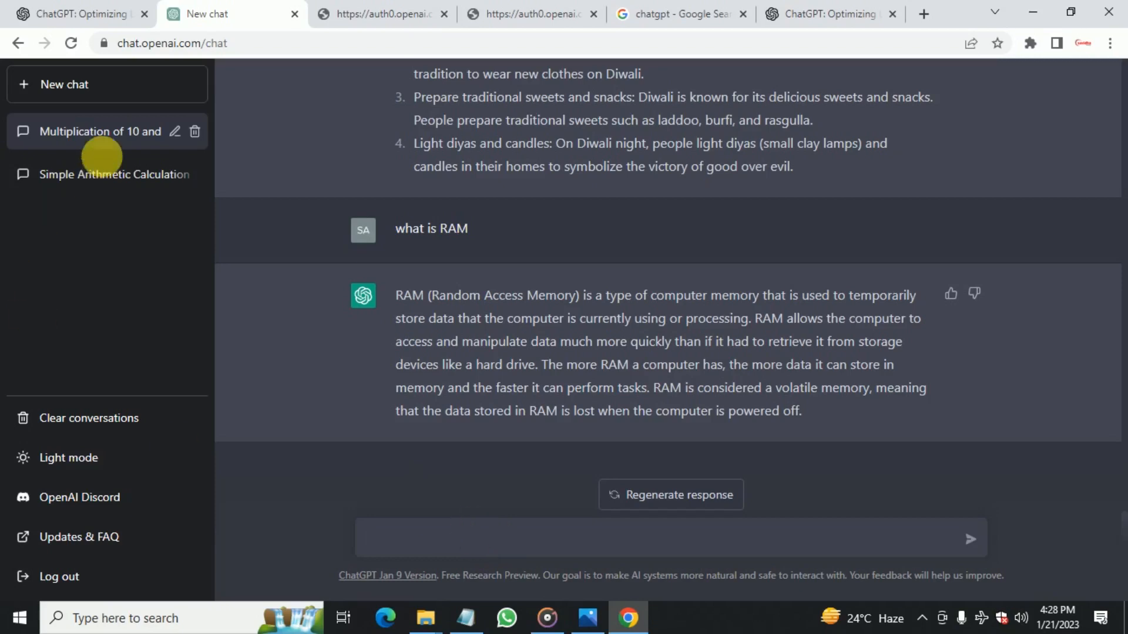
Step: Start a new chat and submit the example prompt "How do I make an HTTP request in Javascript?"
click(59, 89)
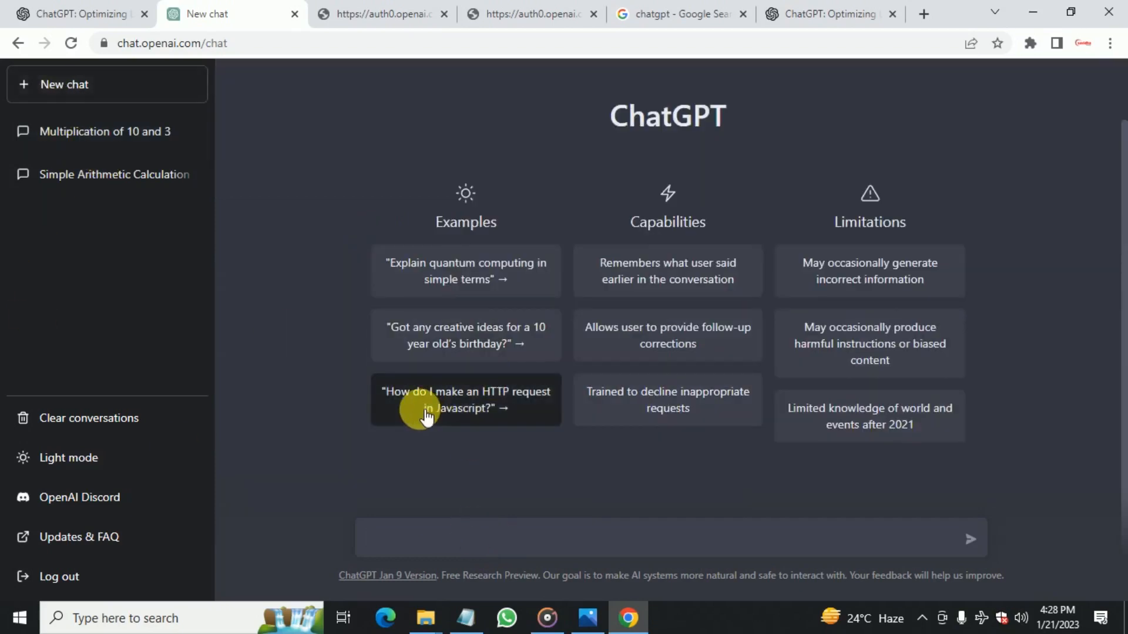
click(505, 407)
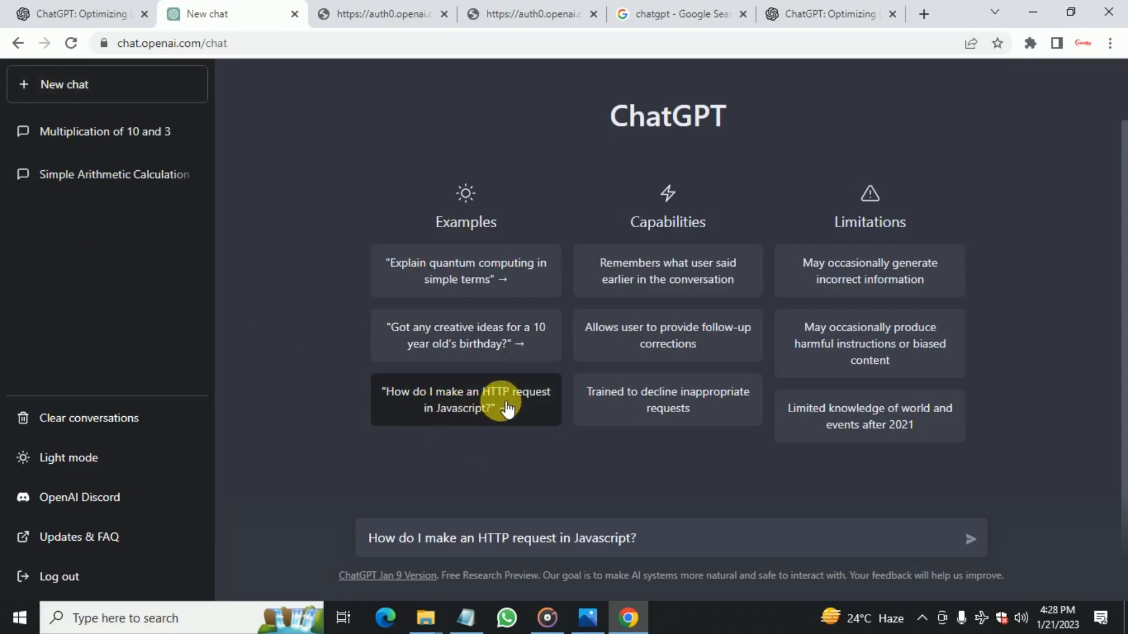
click(971, 535)
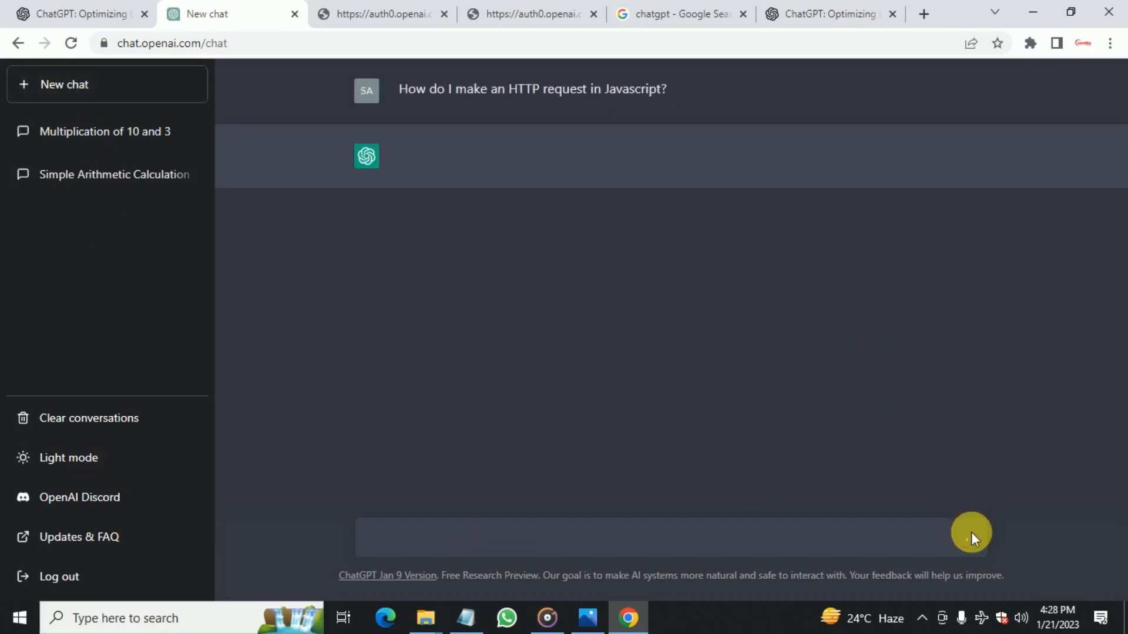